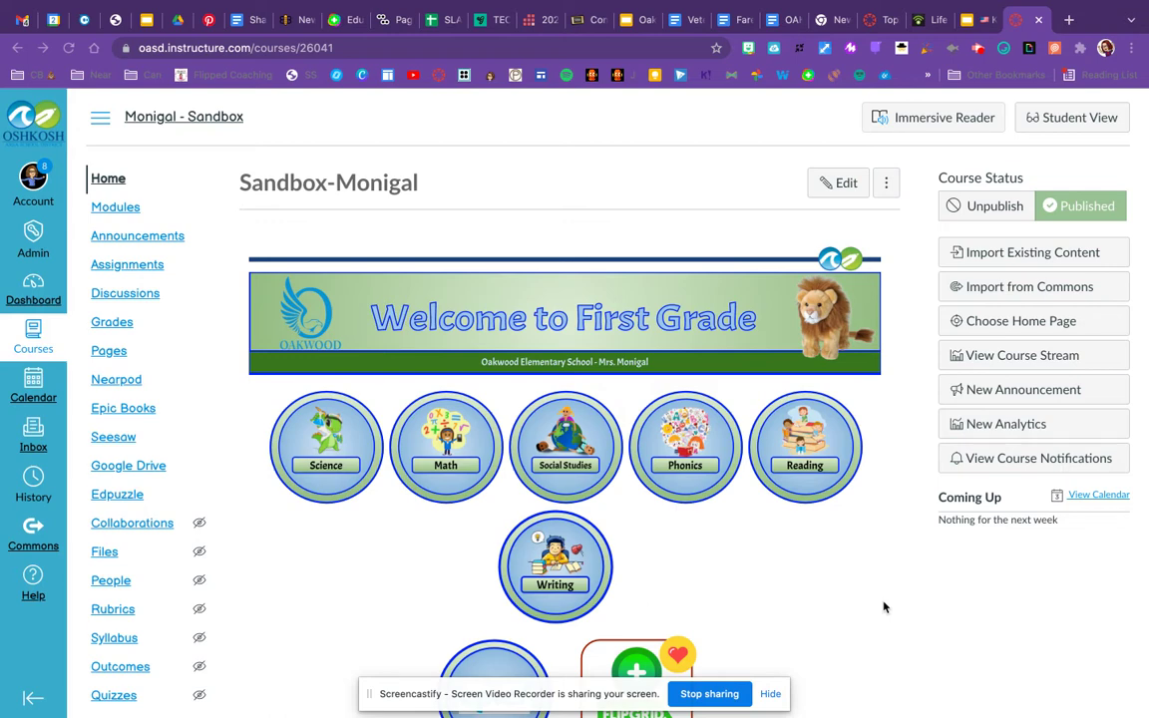
Step: Switch to the K-2Veterans Day Hyperdoc presentation in Google Slides and view its opening slide full screen
{"action": "mouse_move", "coordinate": [859, 5]}
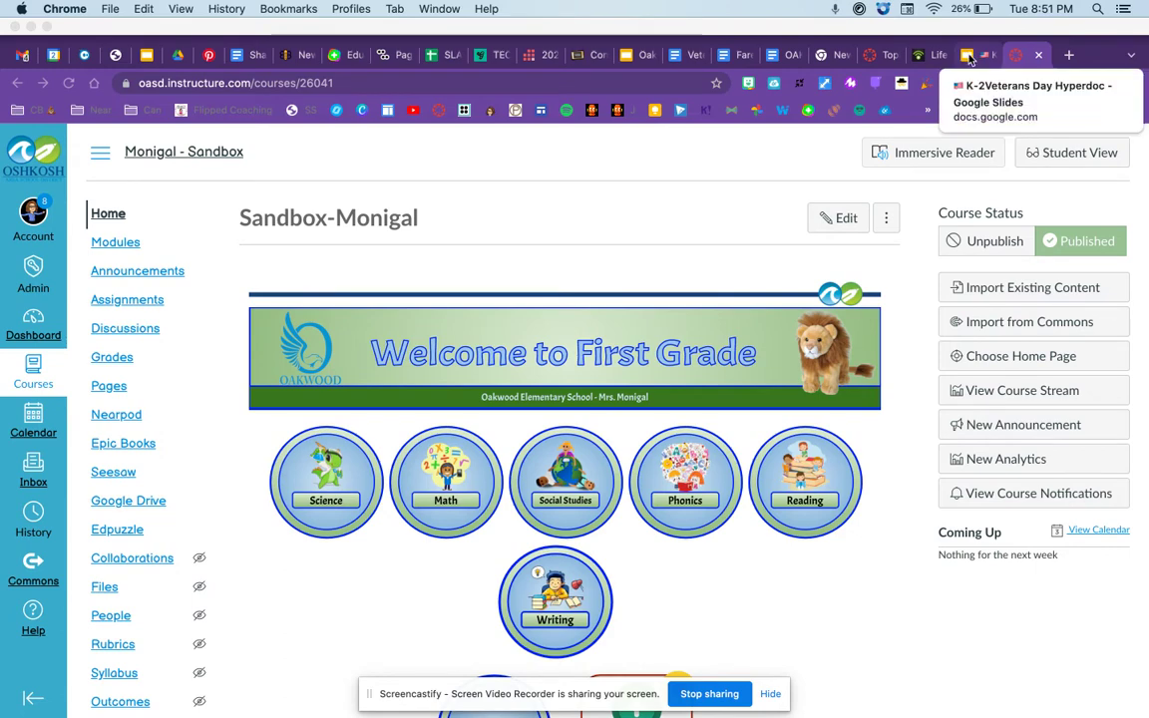
{"action": "left_click", "coordinate": [968, 54]}
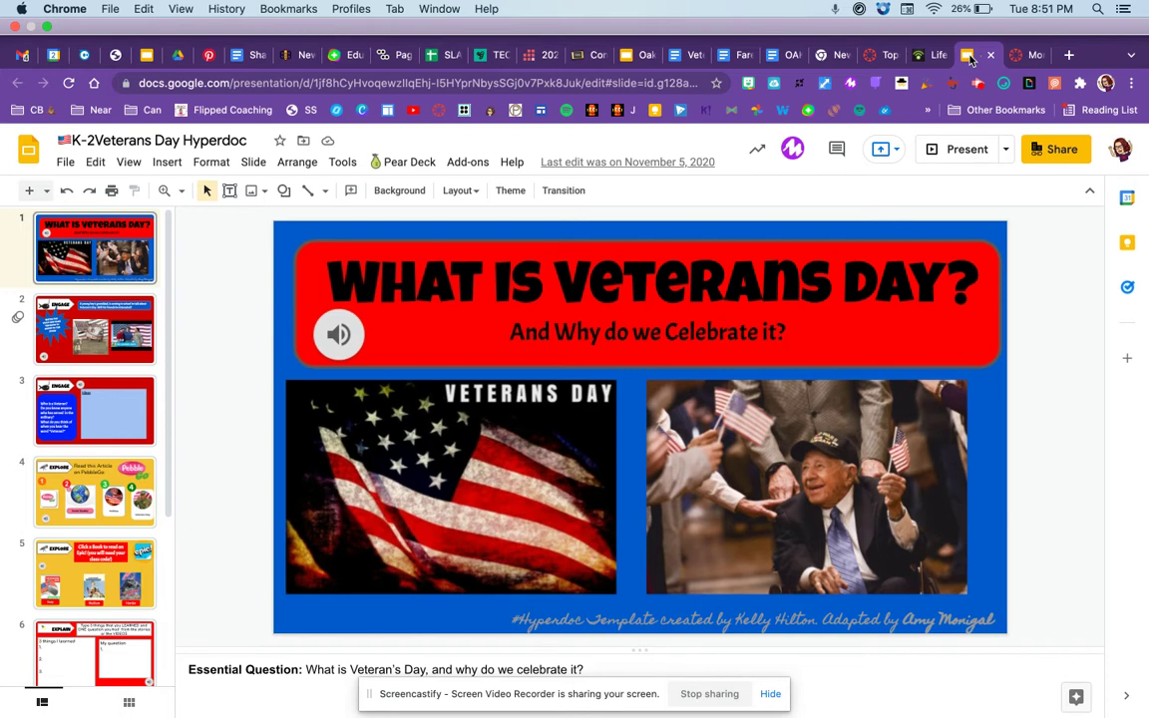
{"action": "key", "text": "ctrl+super+f"}
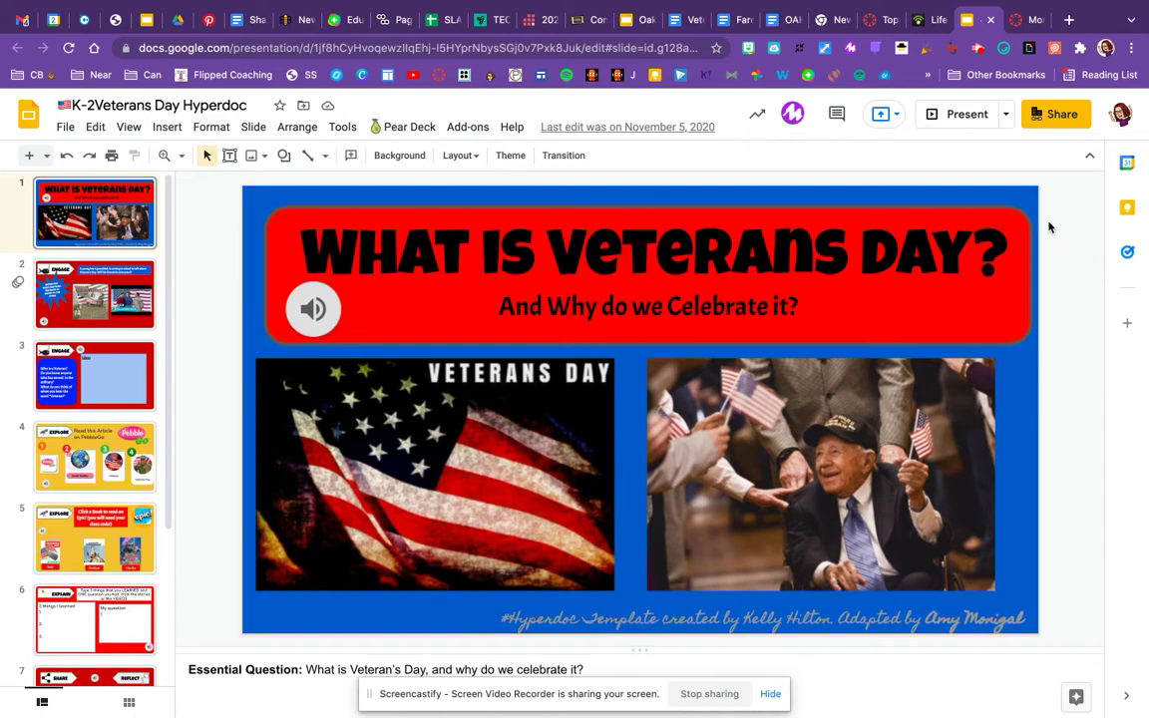
Step: Switch back to the Canvas sandbox course and create a new assignment named "Veteran's day Hyperdoc 11.3.21"
{"action": "left_click", "coordinate": [1026, 22]}
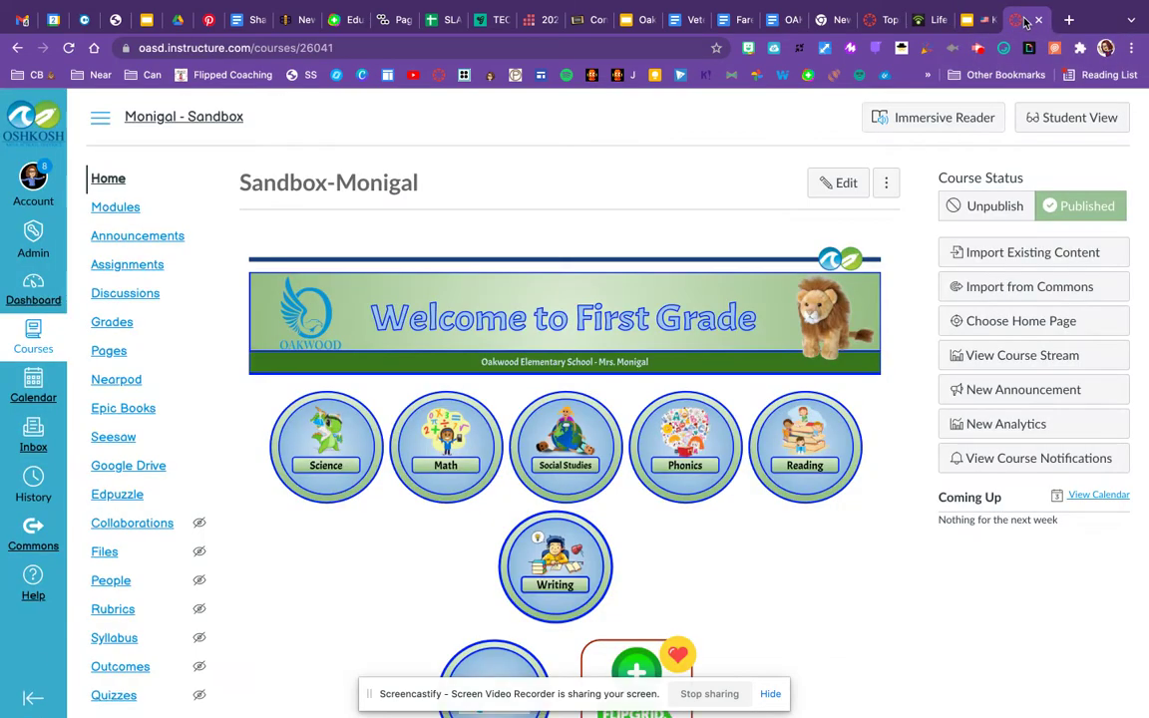
{"action": "left_click", "coordinate": [122, 269]}
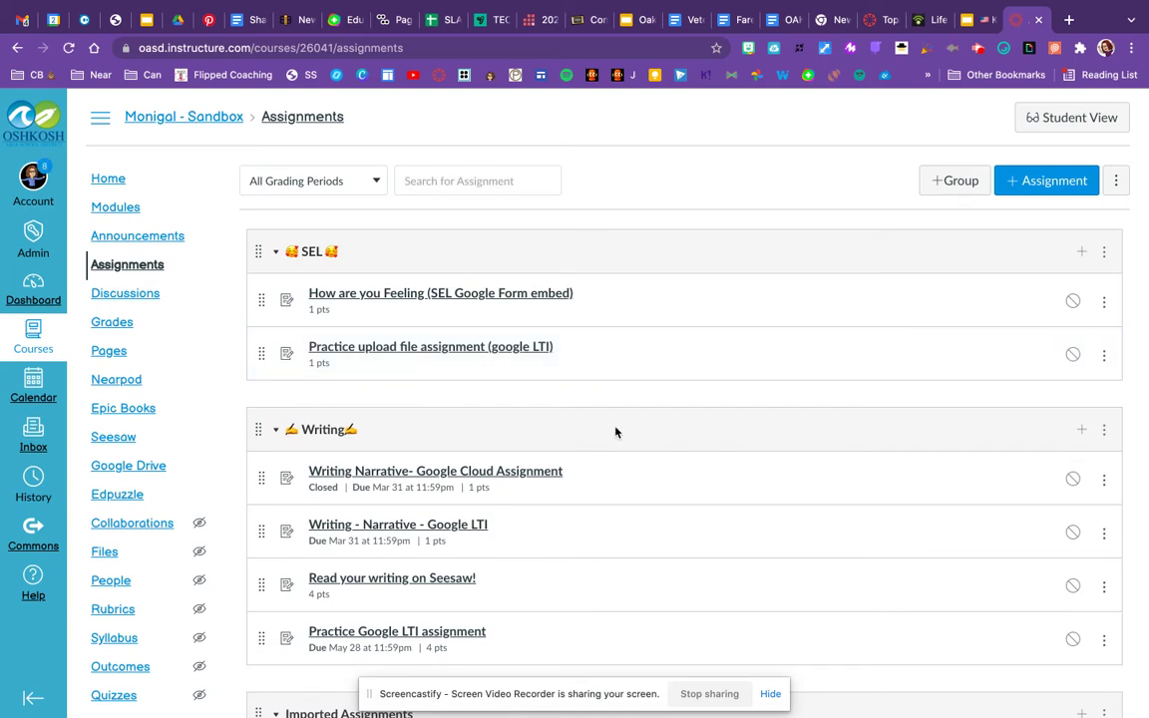
{"action": "left_click", "coordinate": [1040, 189]}
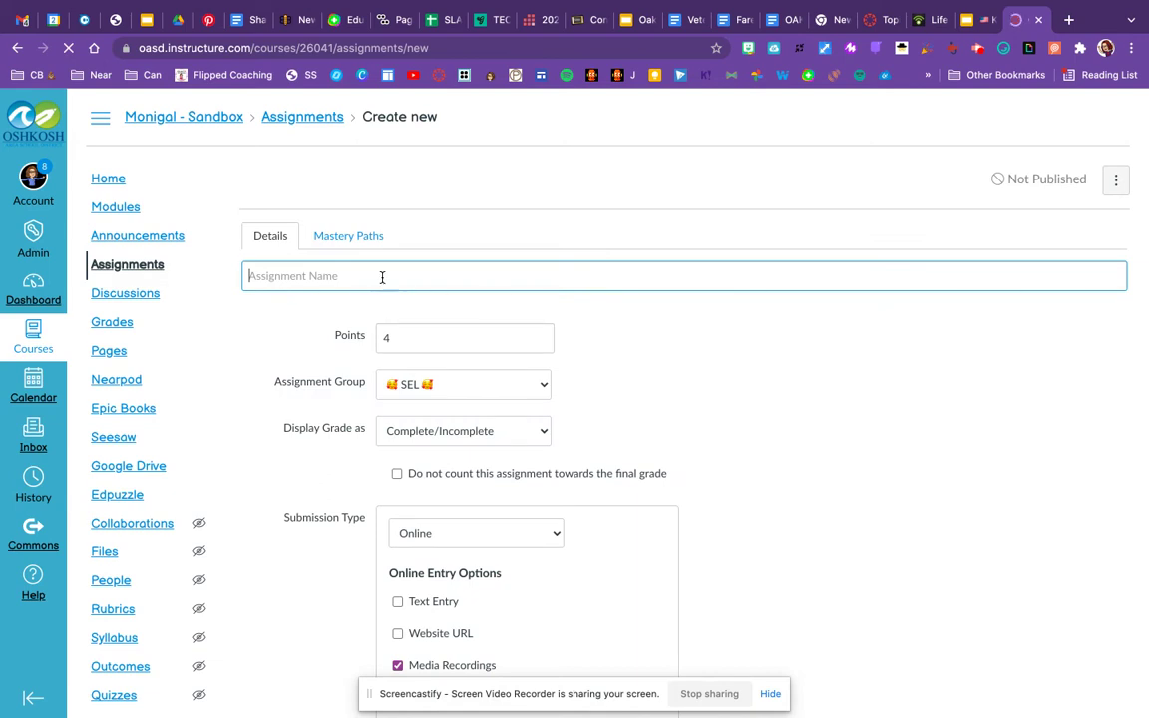
{"action": "type", "text": "Veteran's day "}
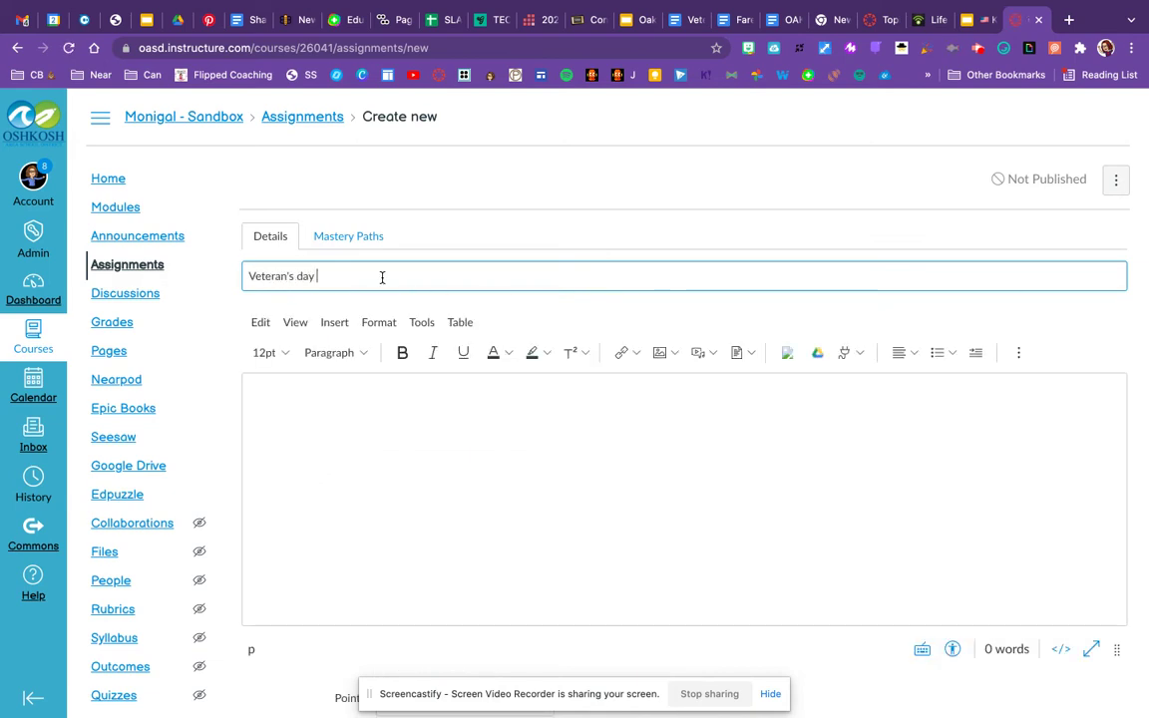
{"action": "type", "text": "Hyperdos"}
{"action": "key", "text": "BackSpace"}
{"action": "key", "text": "BackSpace"}
{"action": "type", "text": "c 11"}
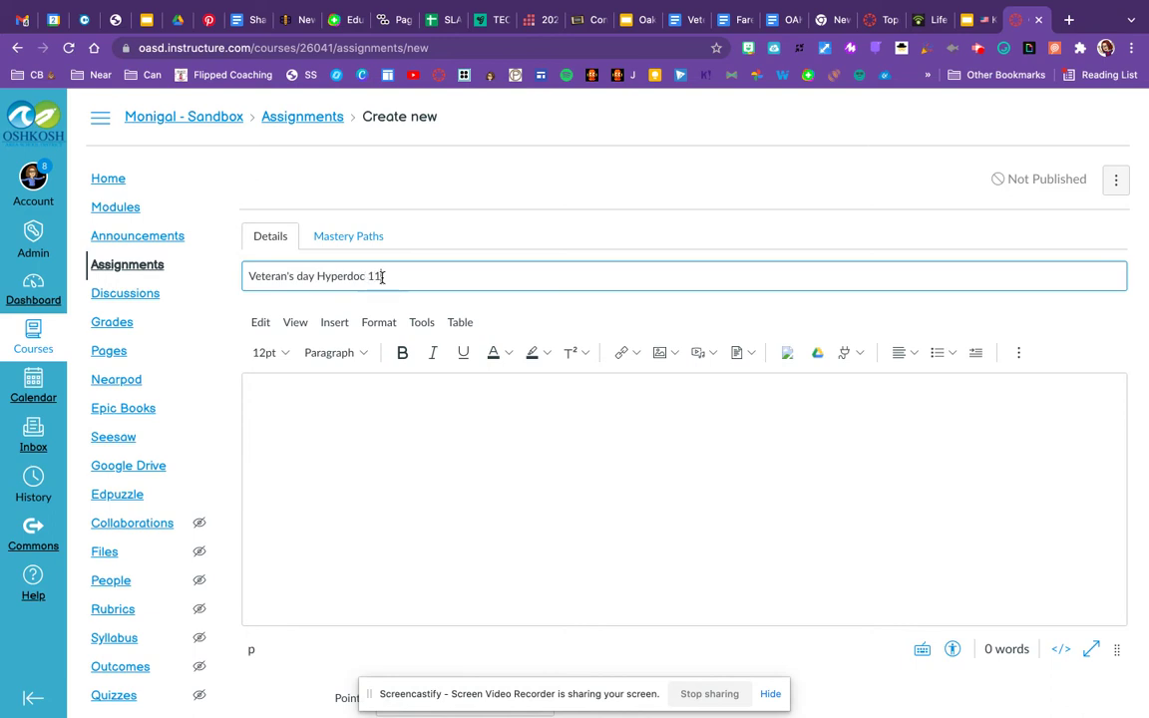
{"action": "type", "text": ".3.21"}
Step: Enter the description "Goal -Learn about Veterans day and report out your findings using your voice to create a public service announcement on Flipgrid."
{"action": "left_click", "coordinate": [344, 378]}
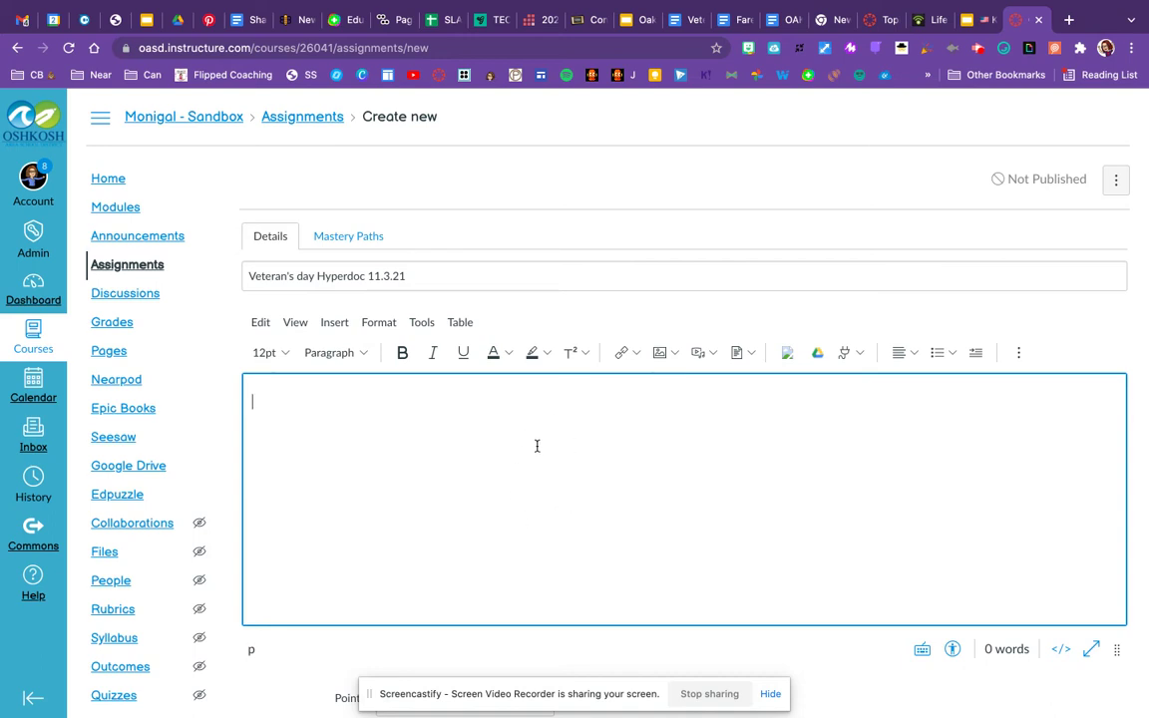
{"action": "type", "text": "Goal -"}
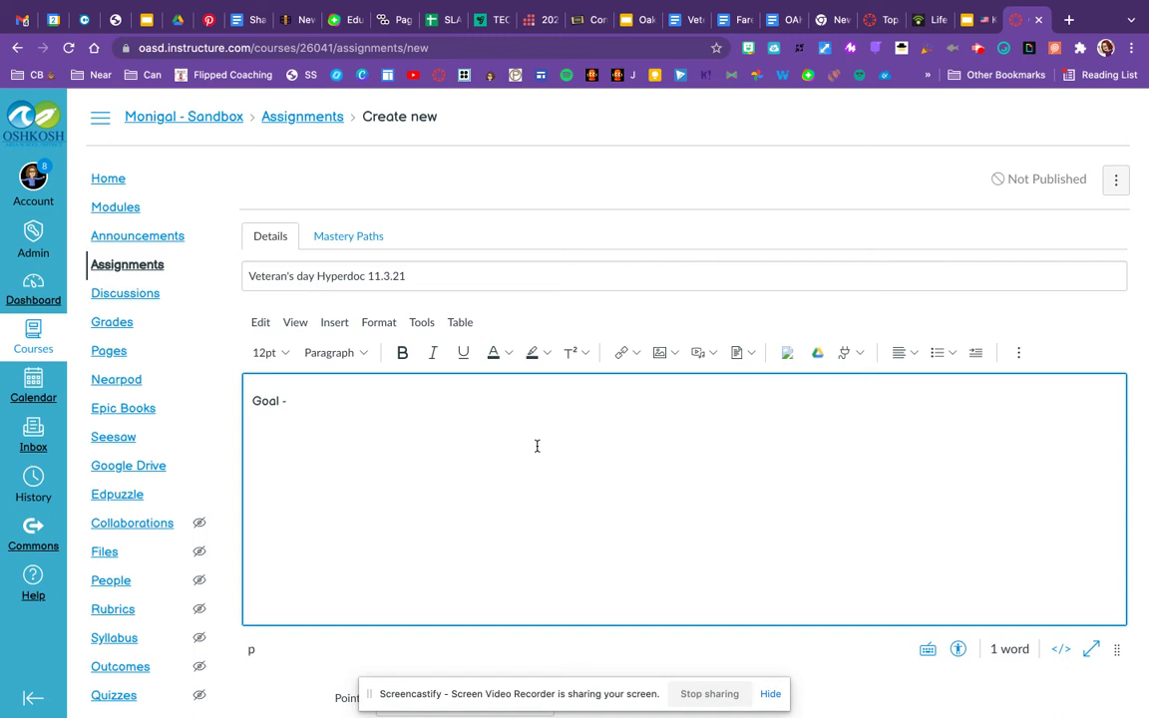
{"action": "type", "text": "Le"}
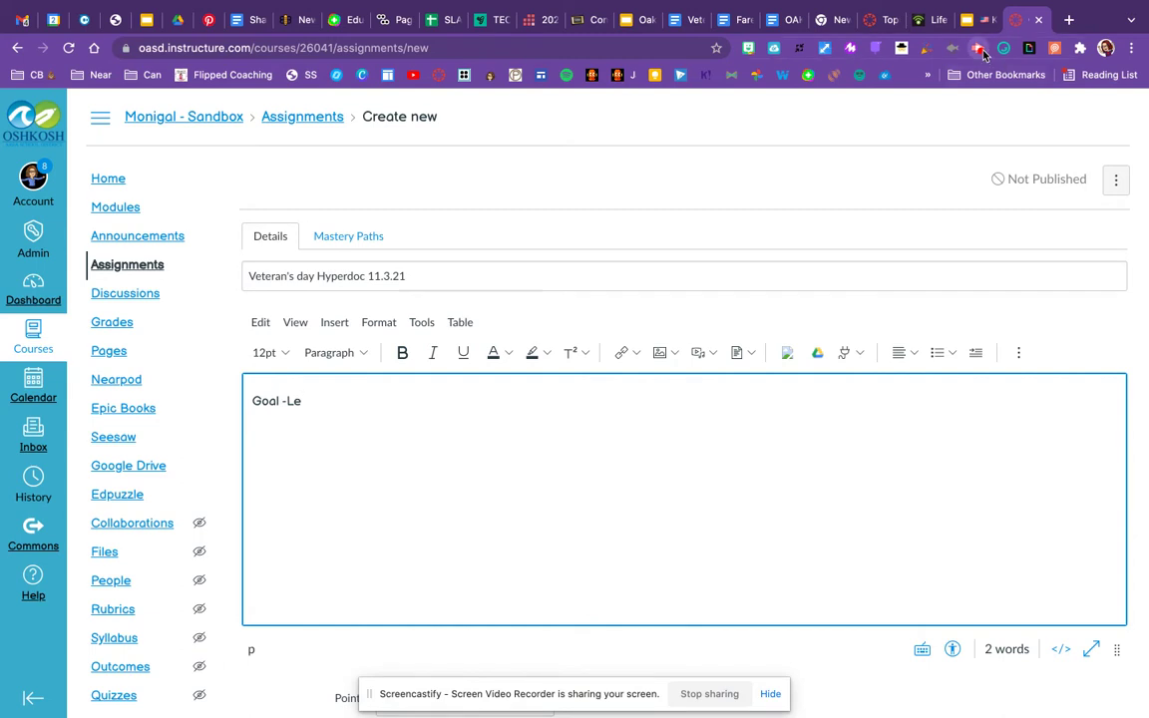
{"action": "left_click", "coordinate": [981, 50]}
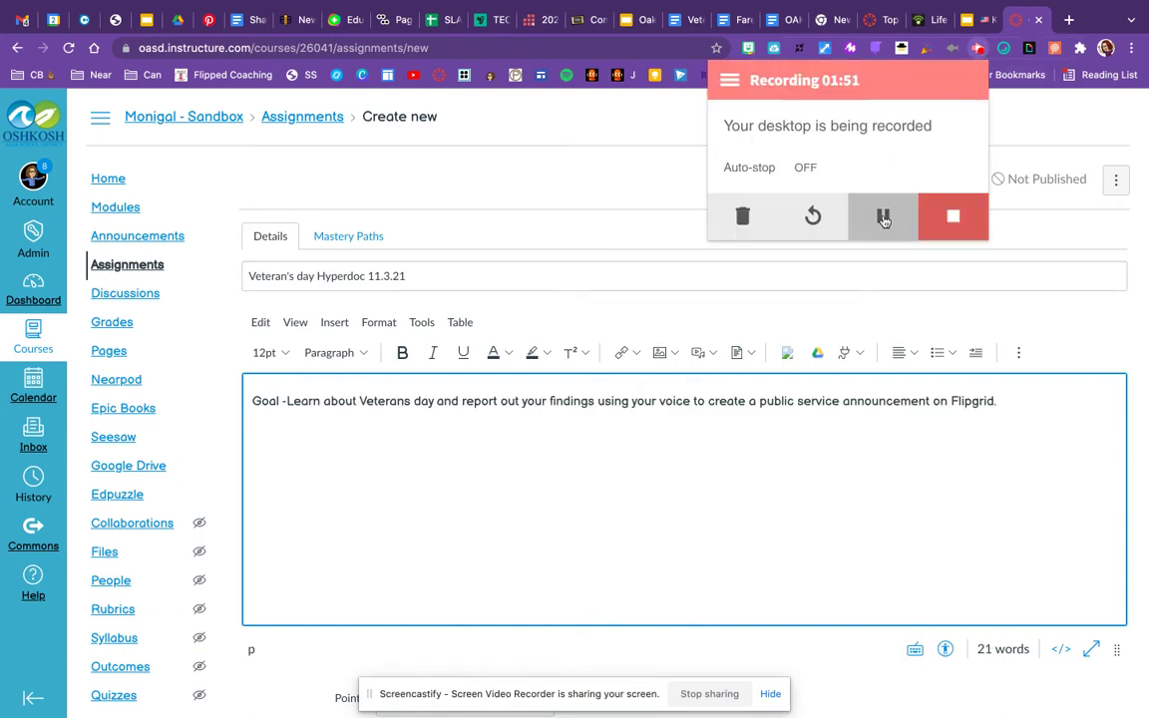
{"action": "left_click", "coordinate": [670, 241]}
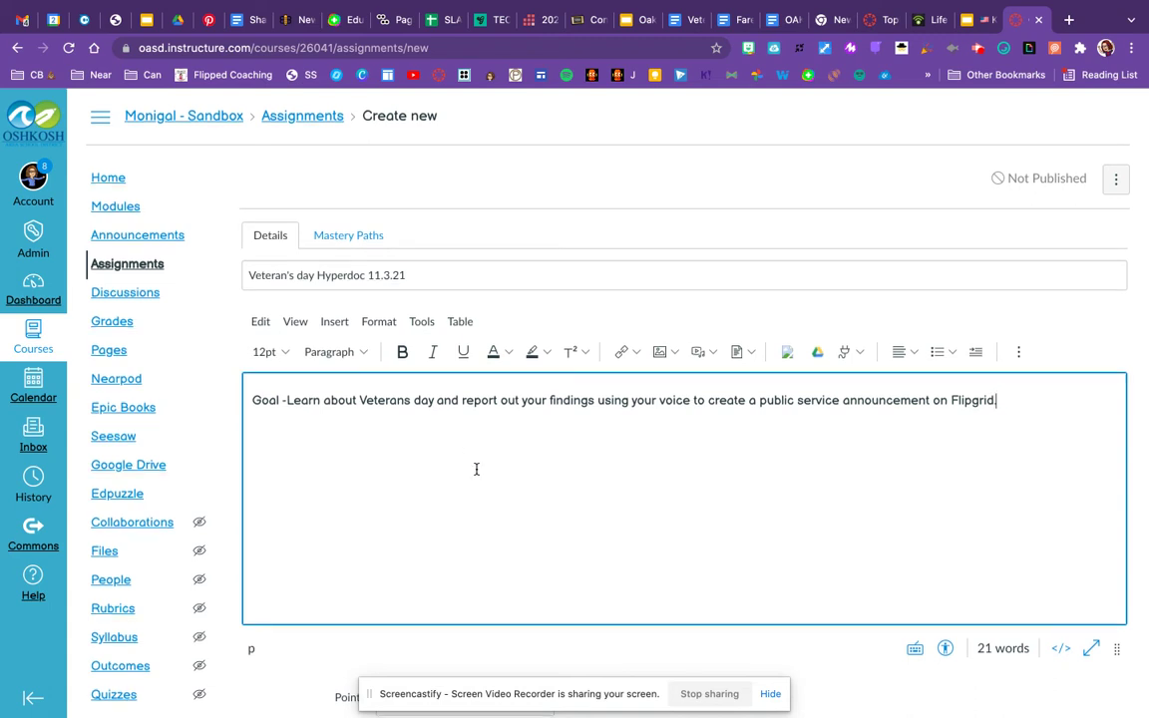
Step: Place the Veteran's day Hyperdoc assignment in the Social Studies assignment group
{"action": "scroll", "coordinate": [475, 469], "scroll_direction": "down", "scroll_amount": 5}
{"action": "scroll", "coordinate": [476, 469], "scroll_direction": "down", "scroll_amount": 1}
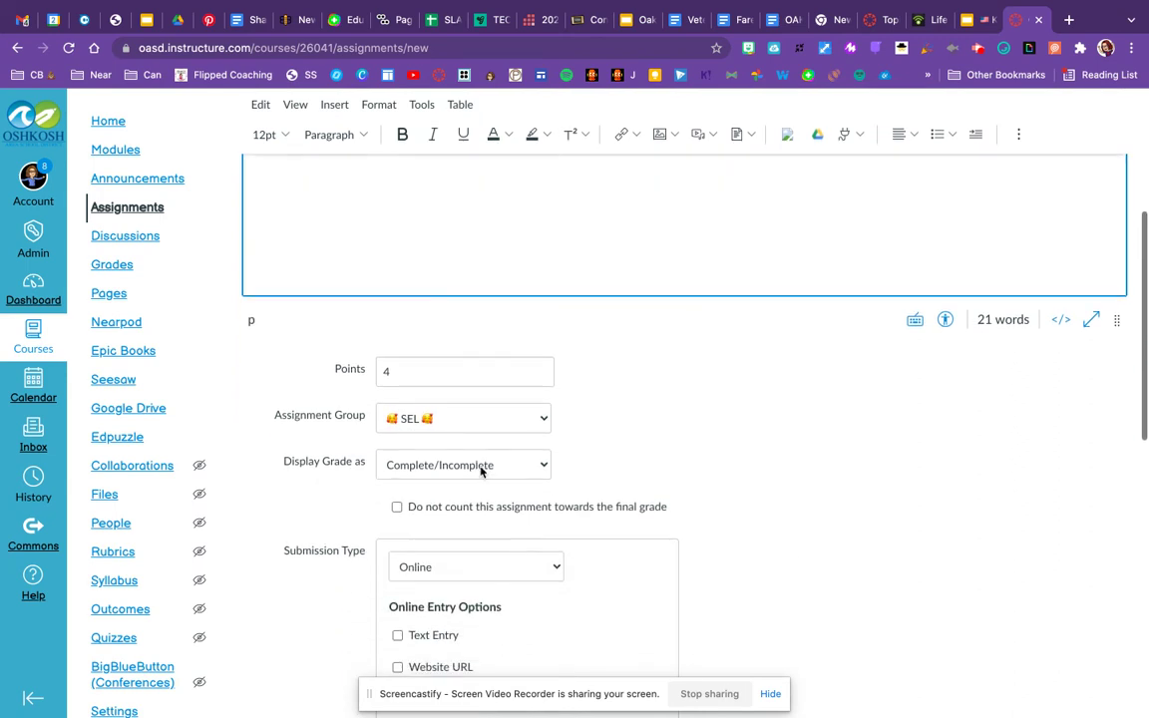
{"action": "left_click", "coordinate": [493, 367]}
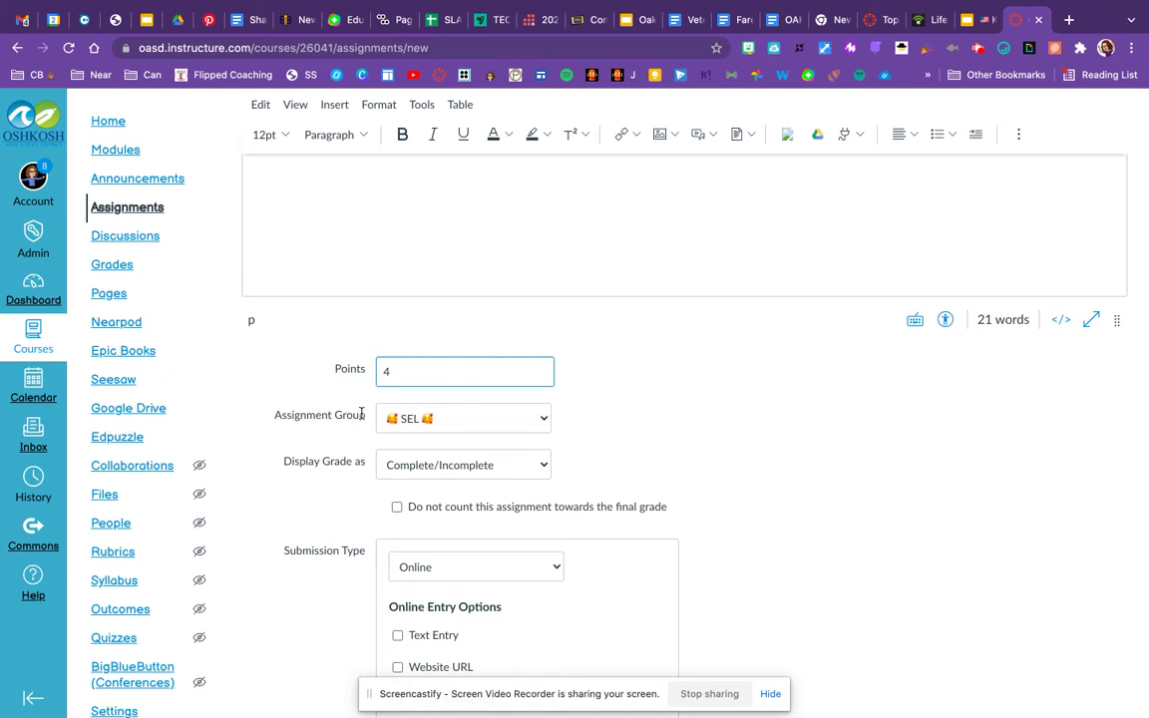
{"action": "left_click", "coordinate": [529, 424]}
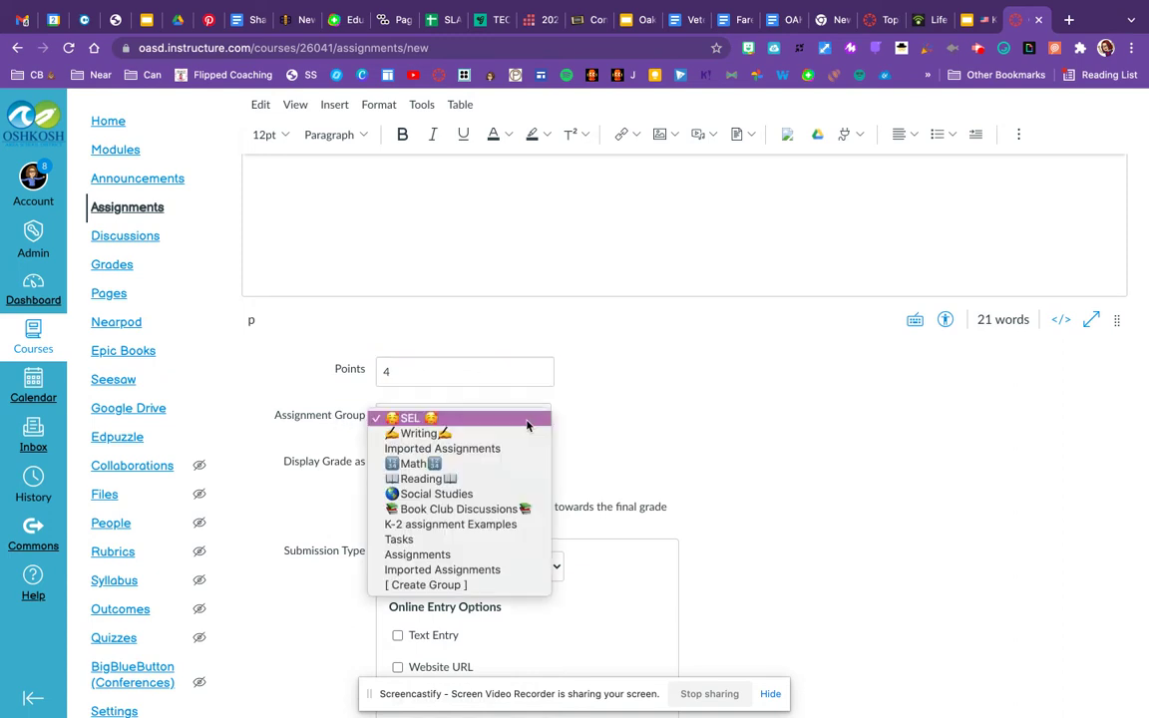
{"action": "left_click", "coordinate": [479, 496]}
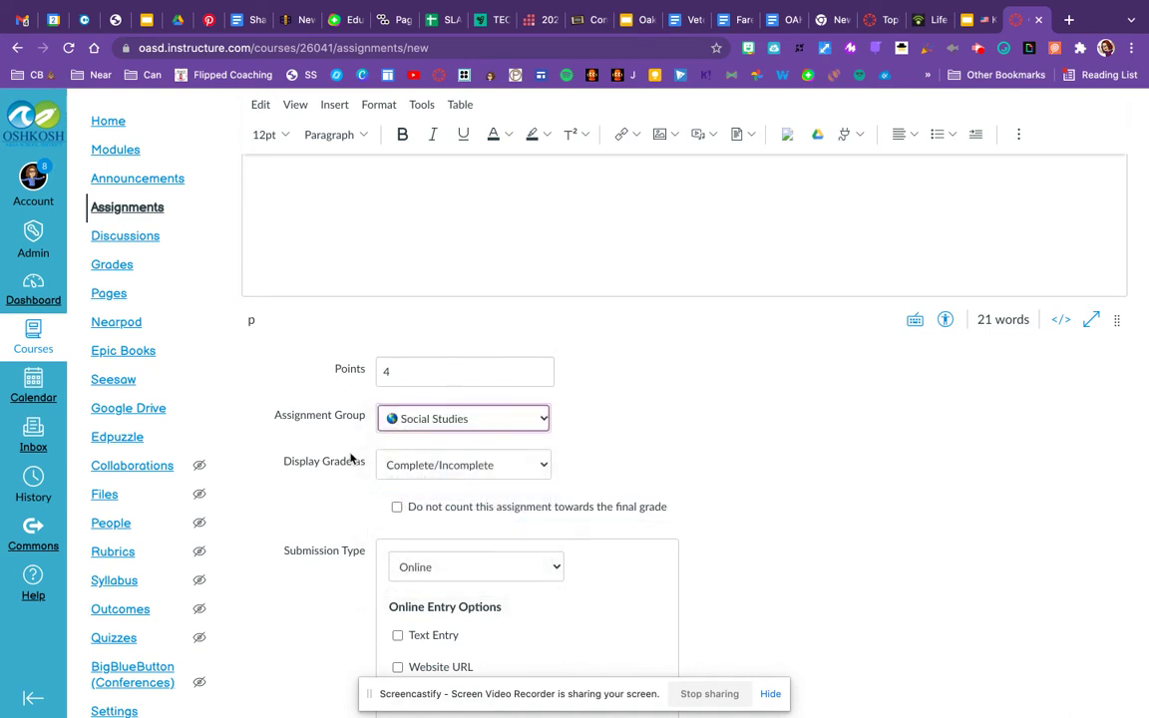
Step: Display the grade as Complete/Incomplete and exclude the assignment from the final grade
{"action": "left_click", "coordinate": [462, 465]}
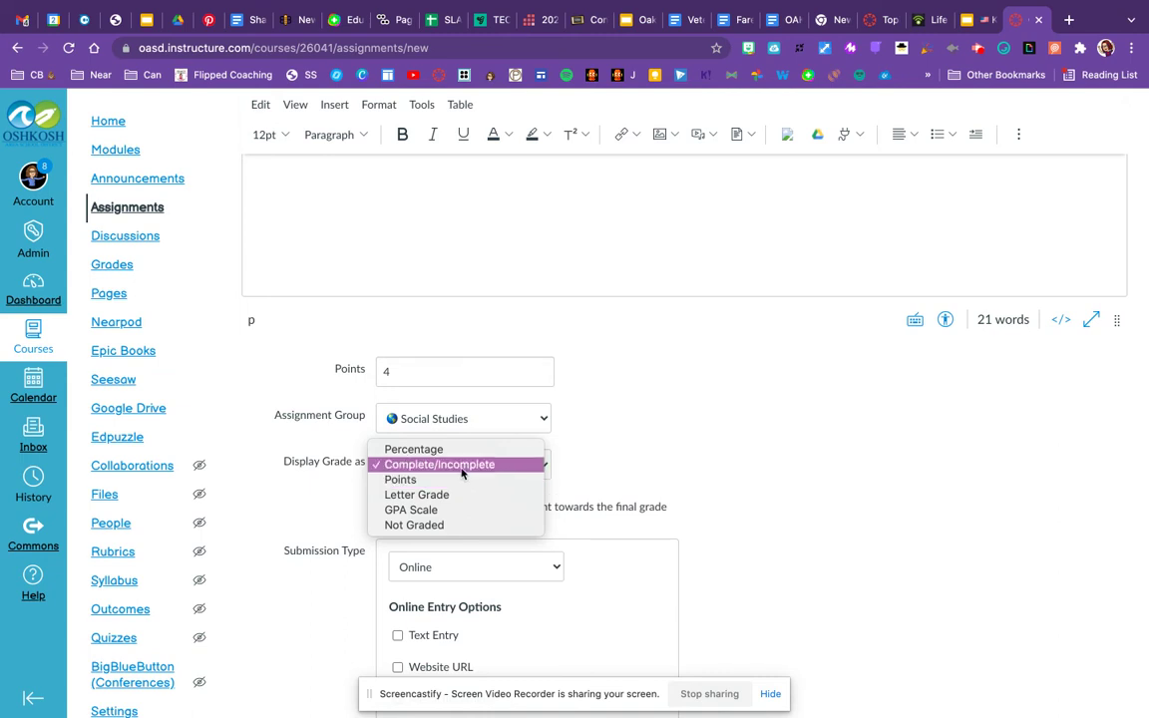
{"action": "left_click", "coordinate": [462, 466]}
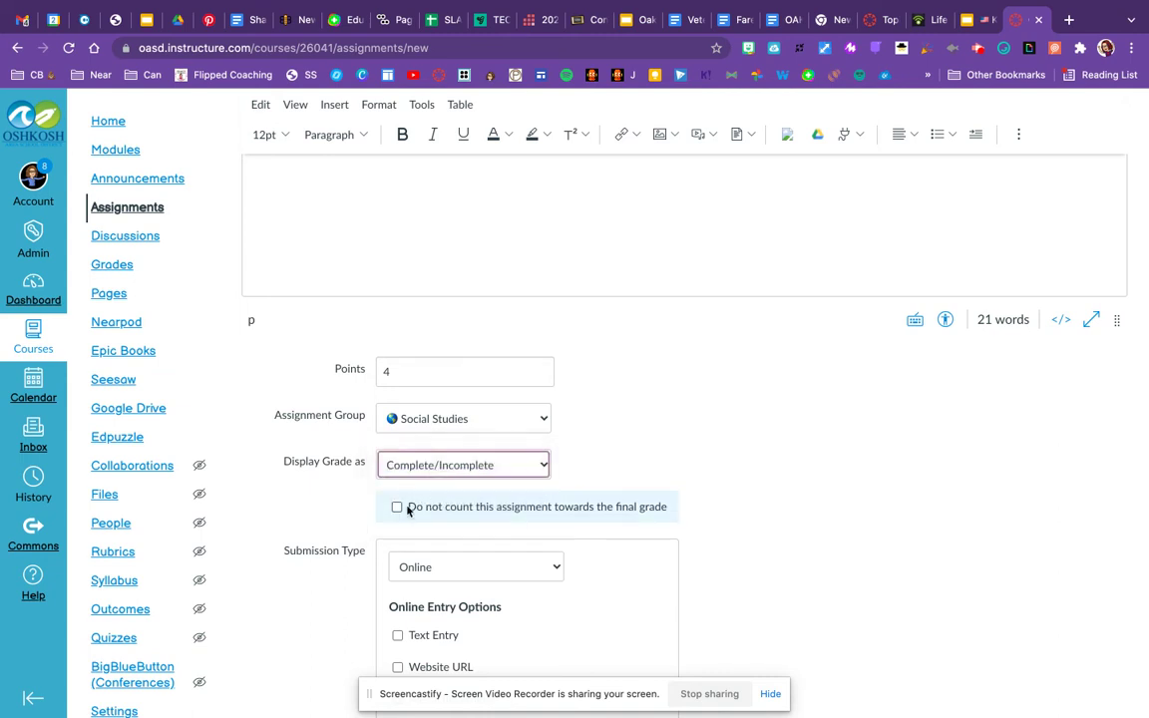
{"action": "left_click", "coordinate": [399, 509]}
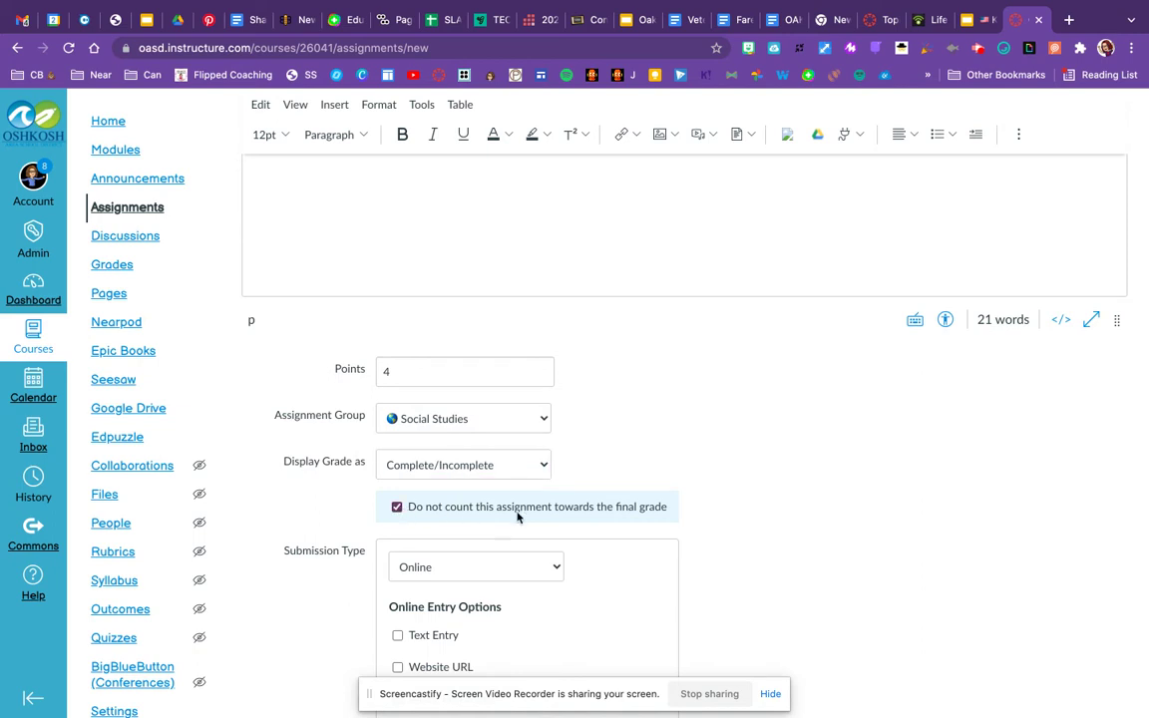
Step: Set the submission type to External Tool using Google Assignments (LTI 1.3) and continue with the listed Google account
{"action": "scroll", "coordinate": [768, 552], "scroll_direction": "down", "scroll_amount": 3}
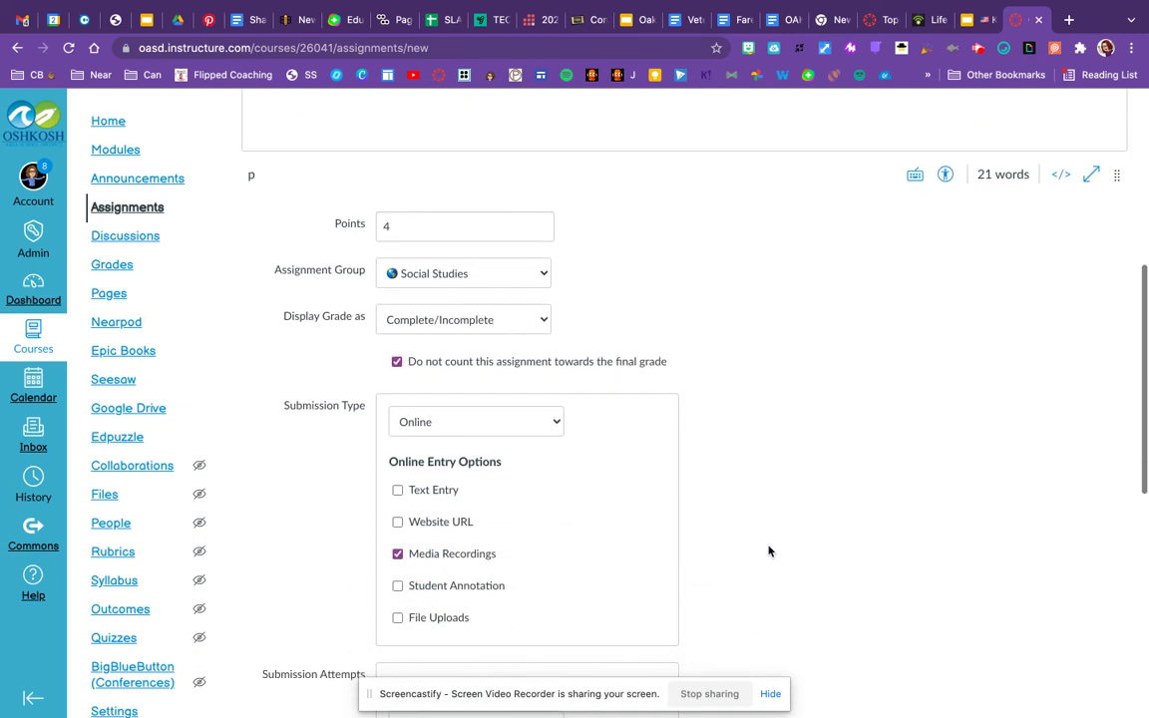
{"action": "left_click", "coordinate": [486, 431]}
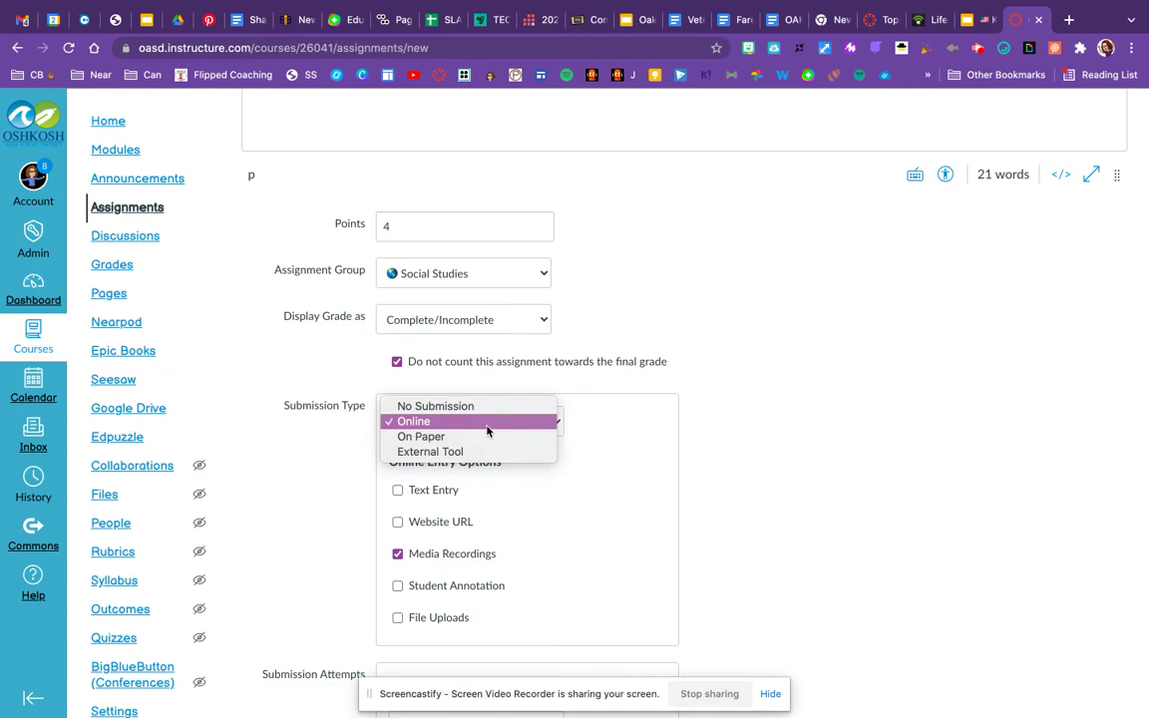
{"action": "left_click", "coordinate": [483, 454]}
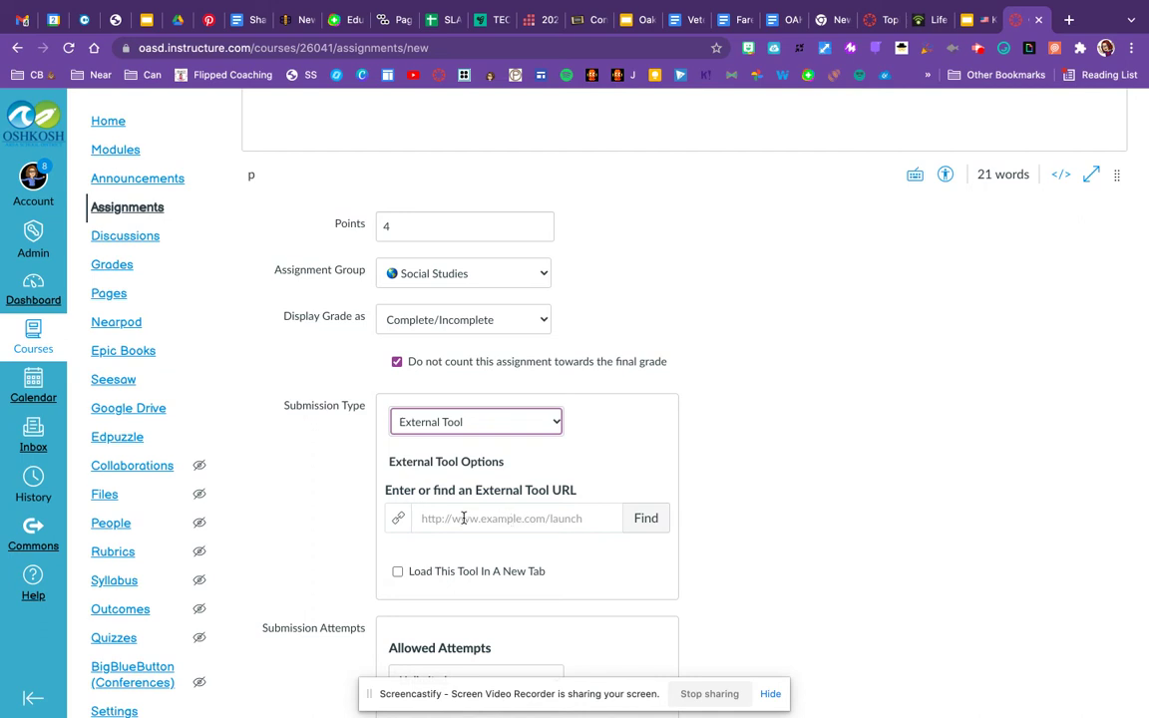
{"action": "left_click", "coordinate": [654, 519]}
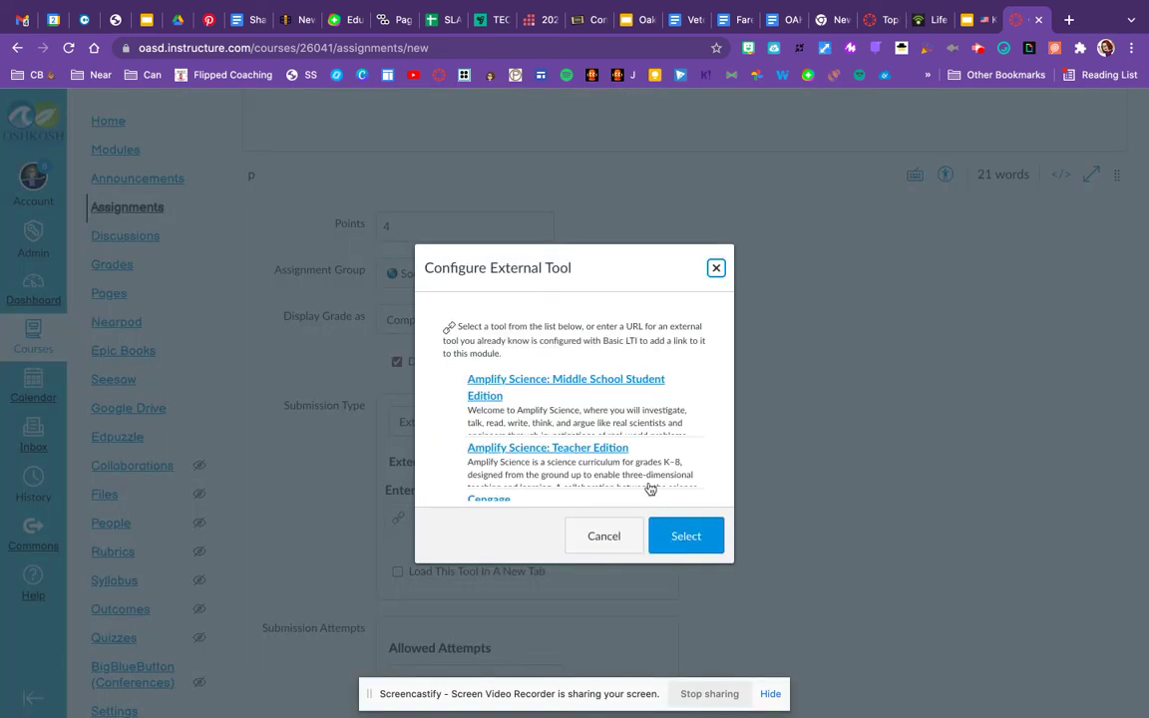
{"action": "scroll", "coordinate": [620, 454], "scroll_direction": "down", "scroll_amount": 5}
{"action": "scroll", "coordinate": [622, 454], "scroll_direction": "down", "scroll_amount": 6}
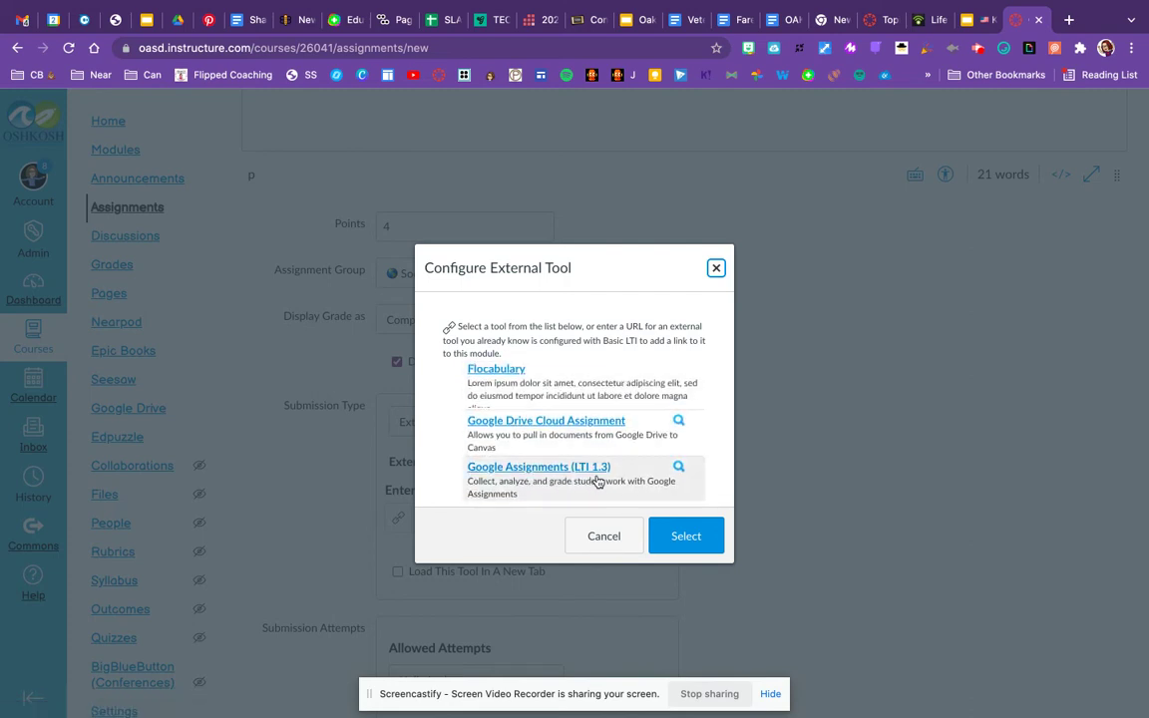
{"action": "left_click", "coordinate": [596, 482]}
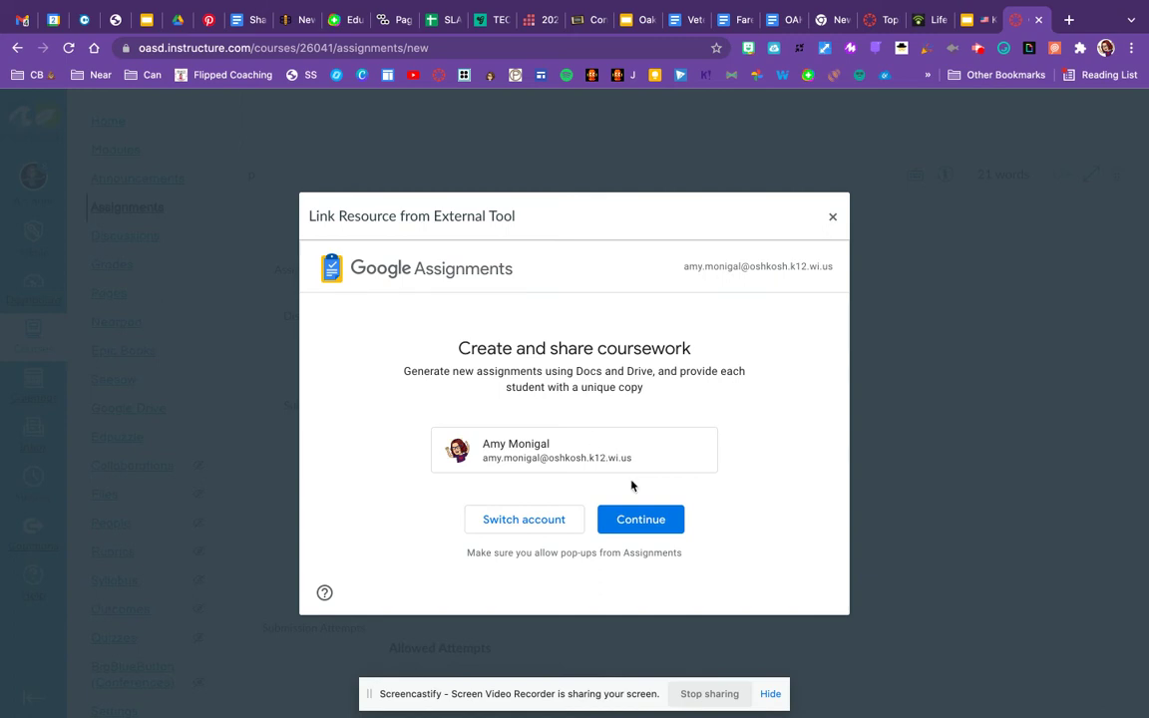
{"action": "left_click", "coordinate": [637, 521]}
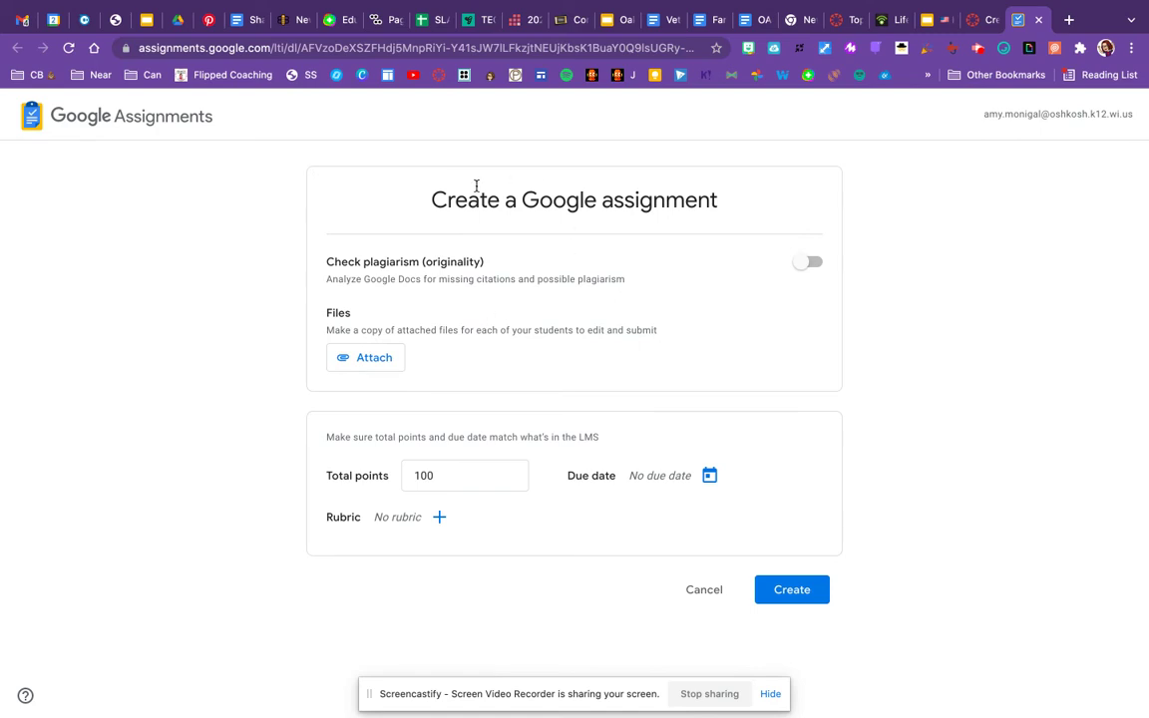
Step: Attach the K-2Veterans Day Hyperdoc from the recent Google Drive files to the Google assignment
{"action": "left_click", "coordinate": [372, 361]}
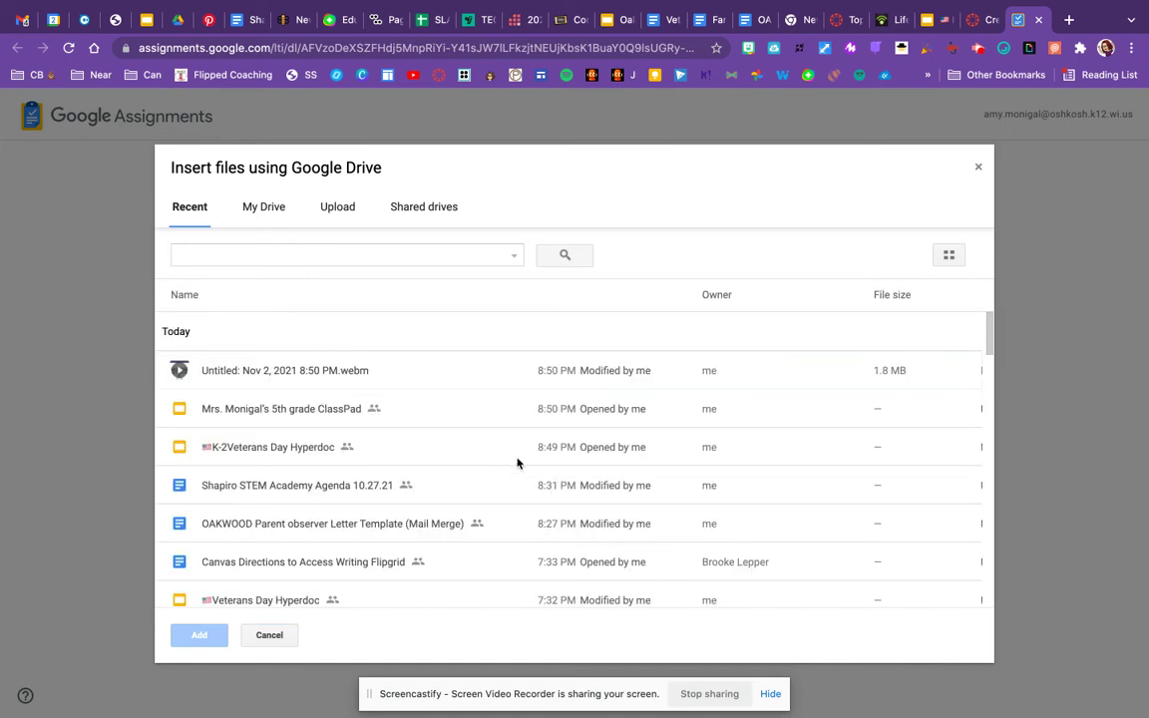
{"action": "left_click", "coordinate": [253, 447]}
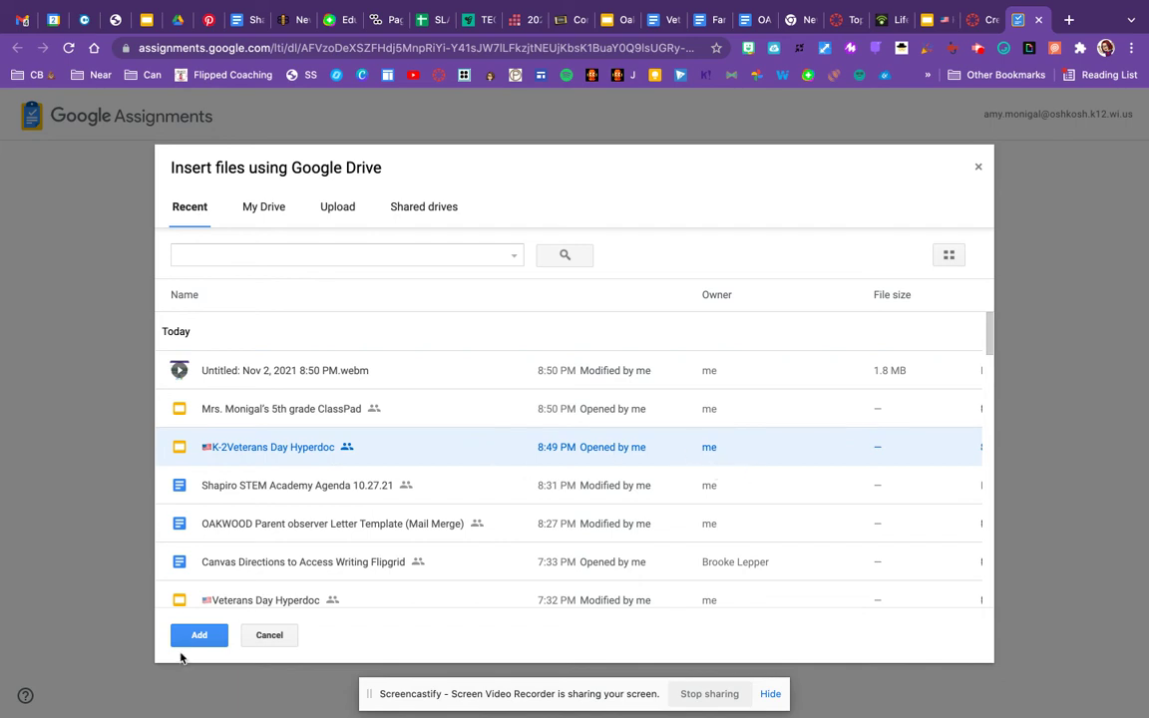
{"action": "left_click", "coordinate": [192, 638]}
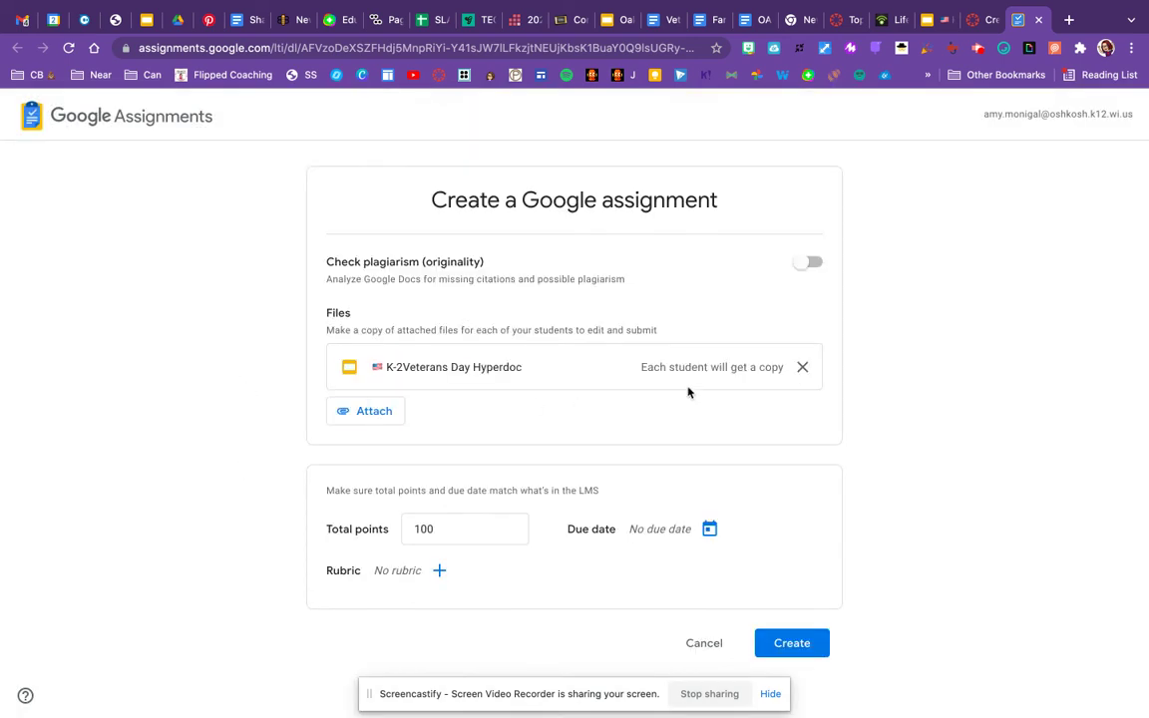
Step: Set the Google assignment's total points to 4
{"action": "left_click", "coordinate": [462, 536]}
{"action": "key", "text": "BackSpace"}
{"action": "key", "text": "BackSpace"}
{"action": "key", "text": "BackSpace"}
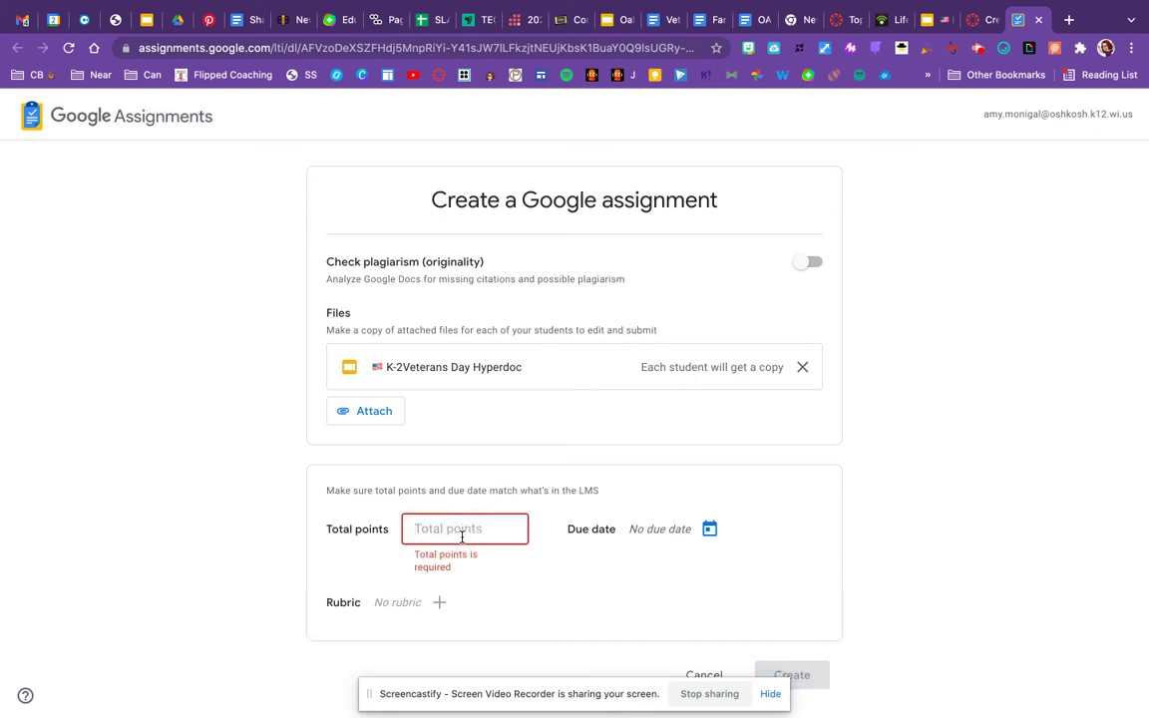
{"action": "type", "text": "4"}
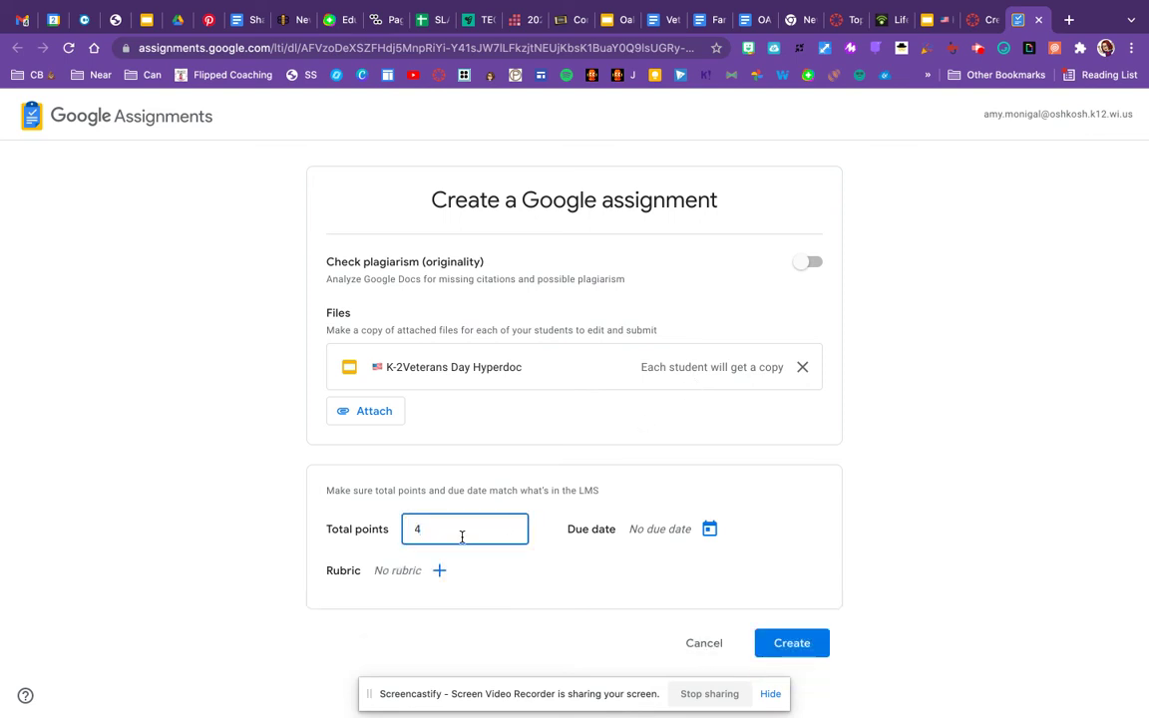
Step: Set the Google assignment's due date to Nov 16, 2021 at 11:59 PM
{"action": "left_click", "coordinate": [710, 530]}
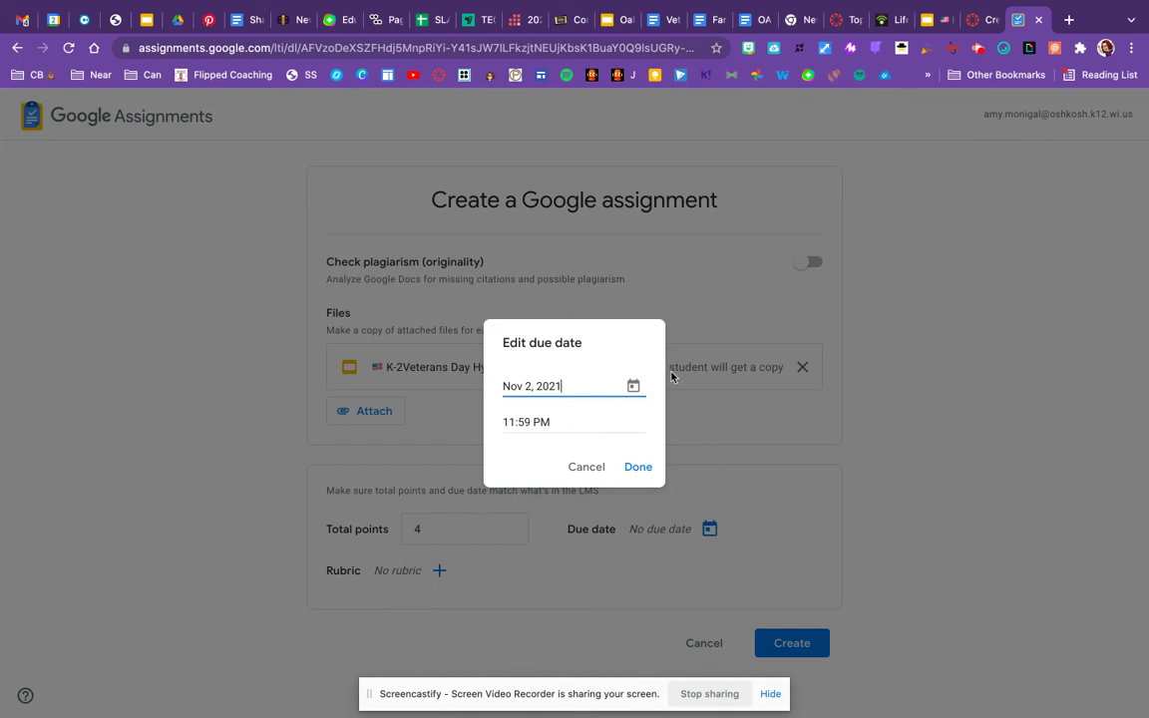
{"action": "left_click", "coordinate": [635, 387]}
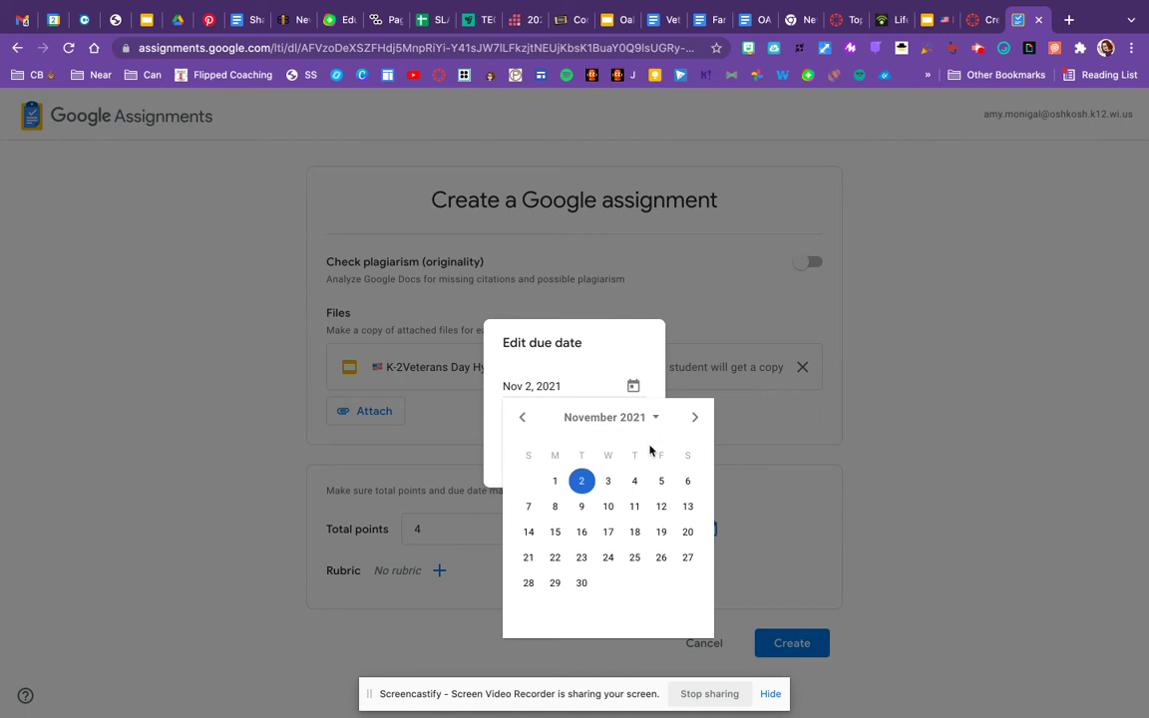
{"action": "left_click", "coordinate": [585, 535]}
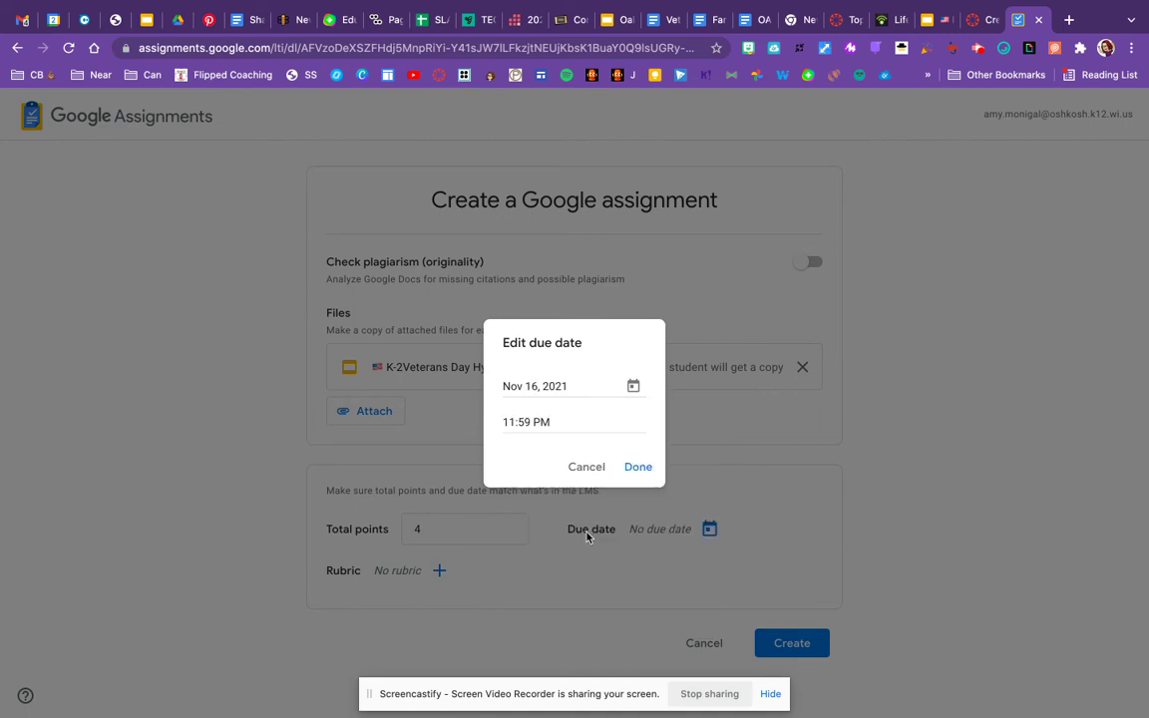
{"action": "left_click", "coordinate": [643, 468]}
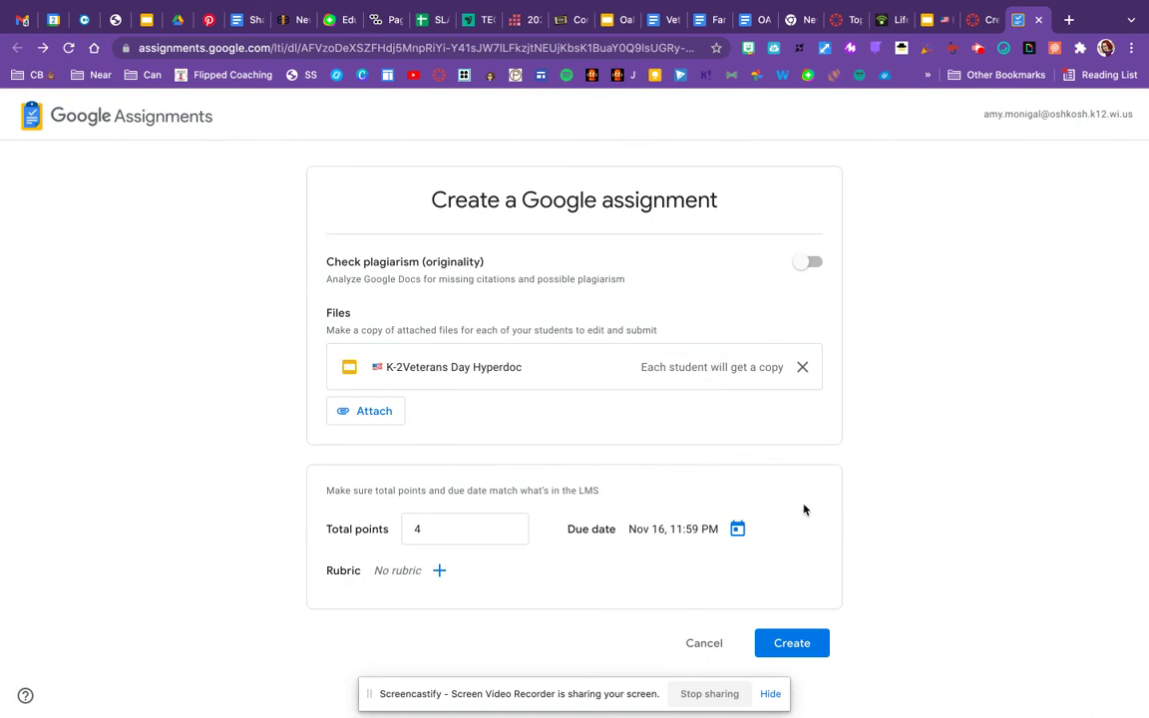
Step: Create the Google assignment and confirm Google Assignments (LTI 1.3) as the Canvas assignment's external tool
{"action": "left_click", "coordinate": [790, 643]}
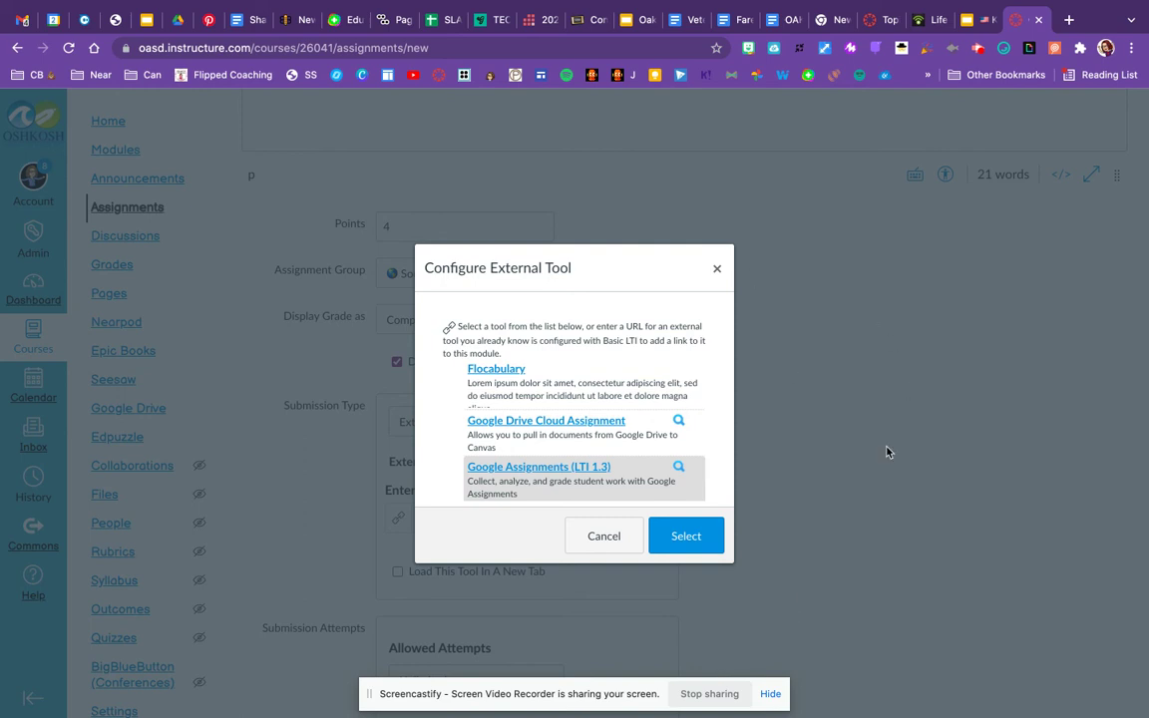
{"action": "left_click", "coordinate": [686, 536]}
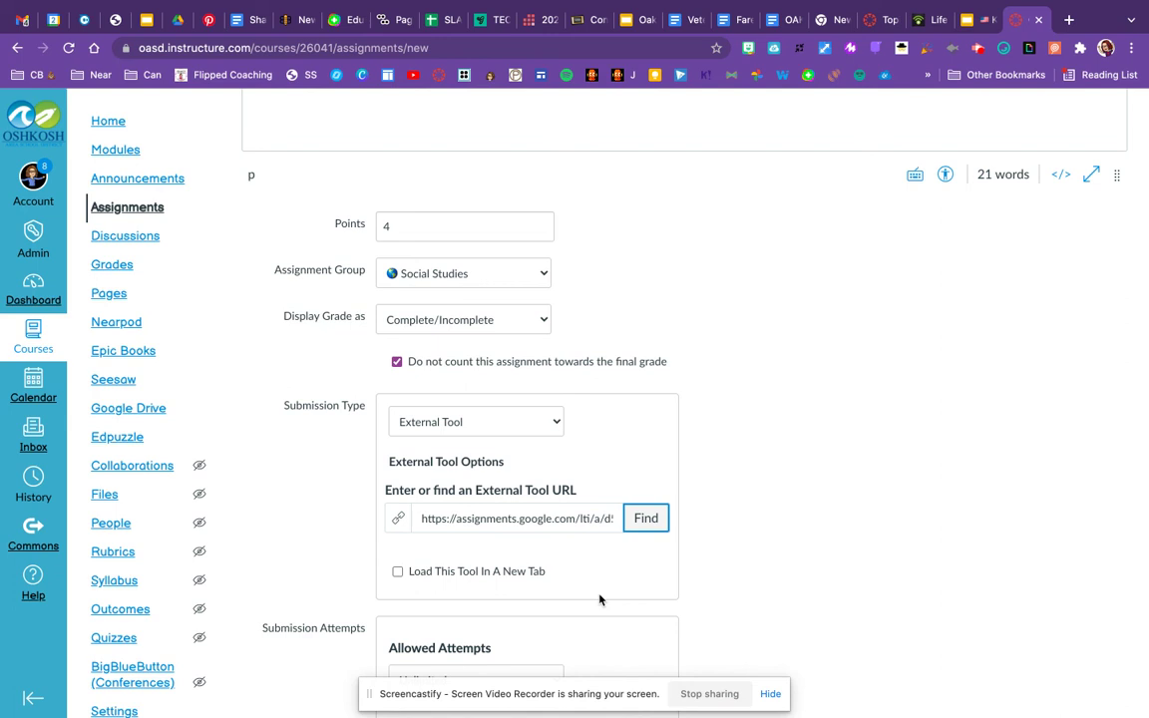
Step: Choose Unlimited for the assignment's allowed submission attempts
{"action": "scroll", "coordinate": [813, 596], "scroll_direction": "down", "scroll_amount": 4}
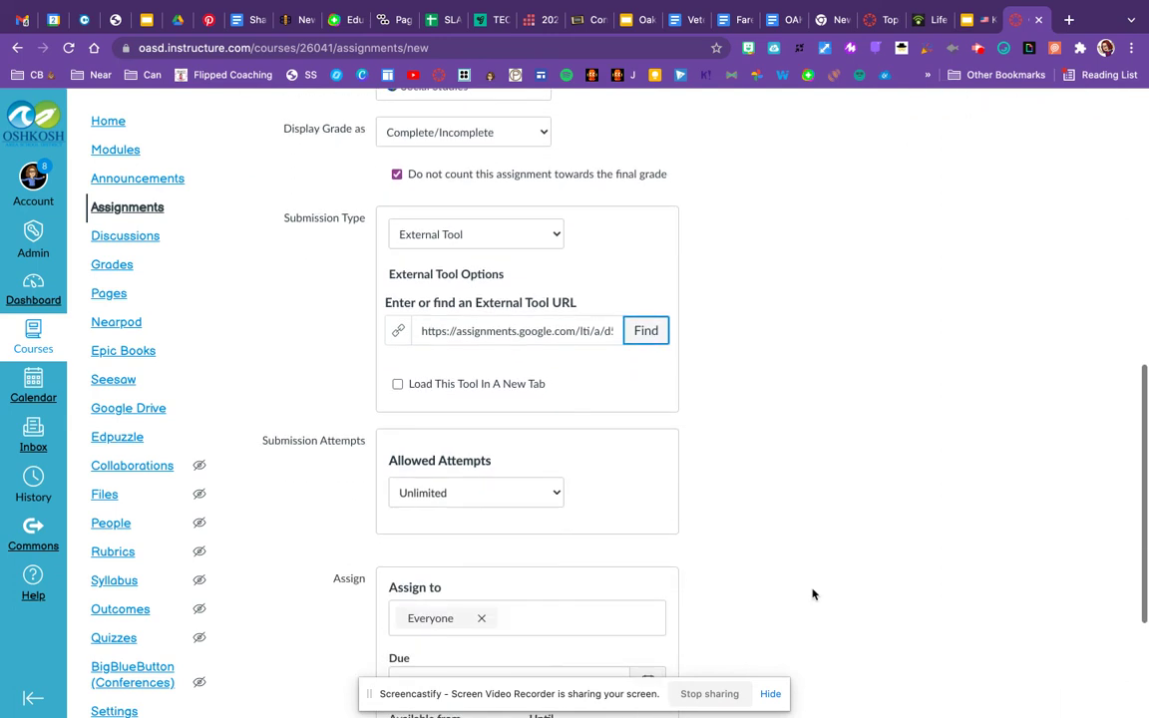
{"action": "left_click", "coordinate": [512, 490]}
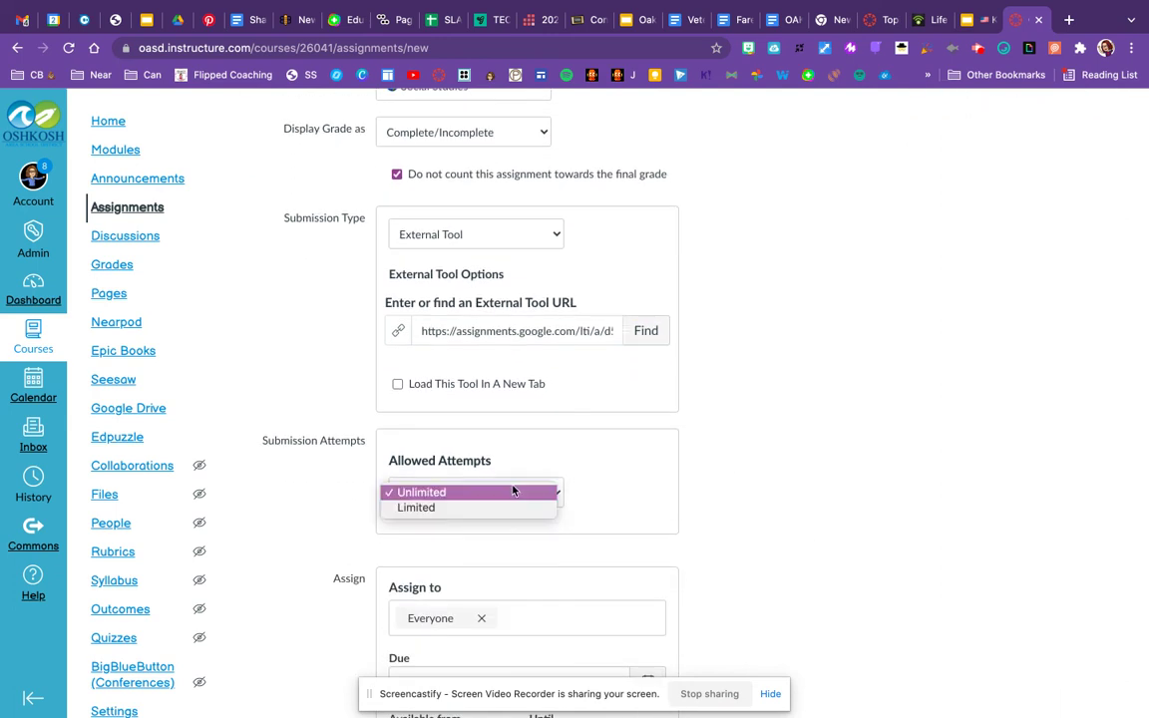
{"action": "left_click", "coordinate": [513, 491]}
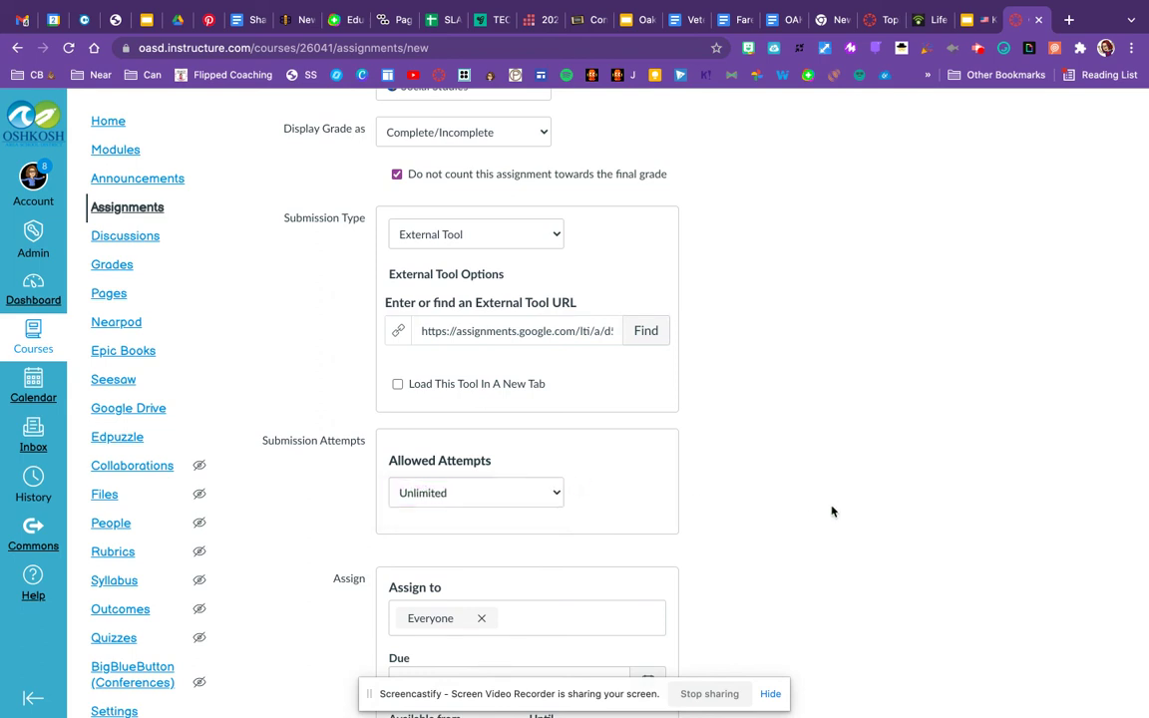
Step: Set the Canvas assignment's due date for everyone to Nov 16, 2021, 11:59 PM
{"action": "scroll", "coordinate": [832, 511], "scroll_direction": "down", "scroll_amount": 2}
{"action": "scroll", "coordinate": [832, 511], "scroll_direction": "down", "scroll_amount": 3}
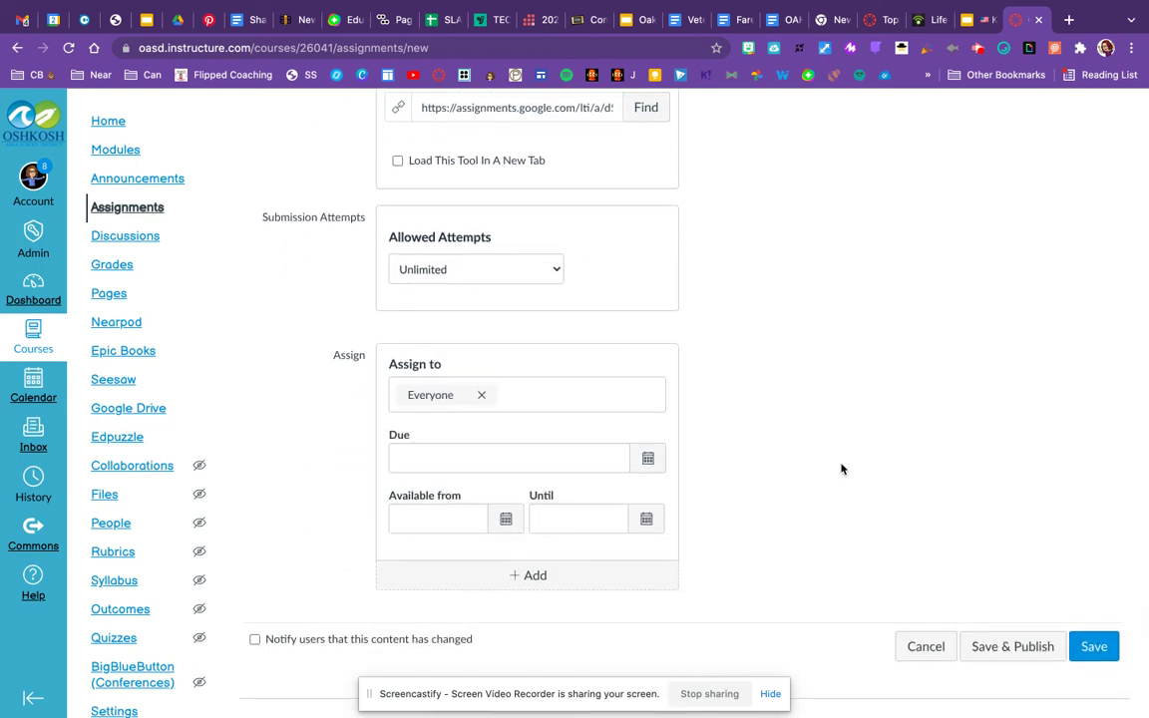
{"action": "left_click", "coordinate": [600, 450]}
{"action": "left_click", "coordinate": [461, 581]}
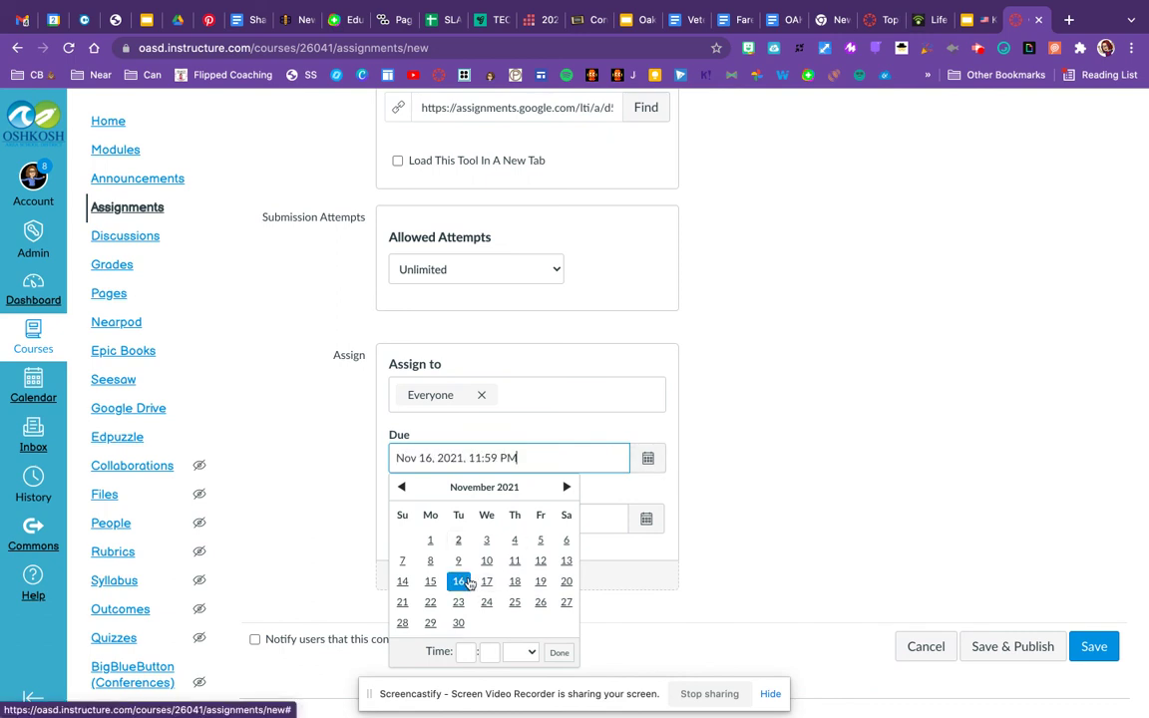
{"action": "left_click", "coordinate": [880, 497]}
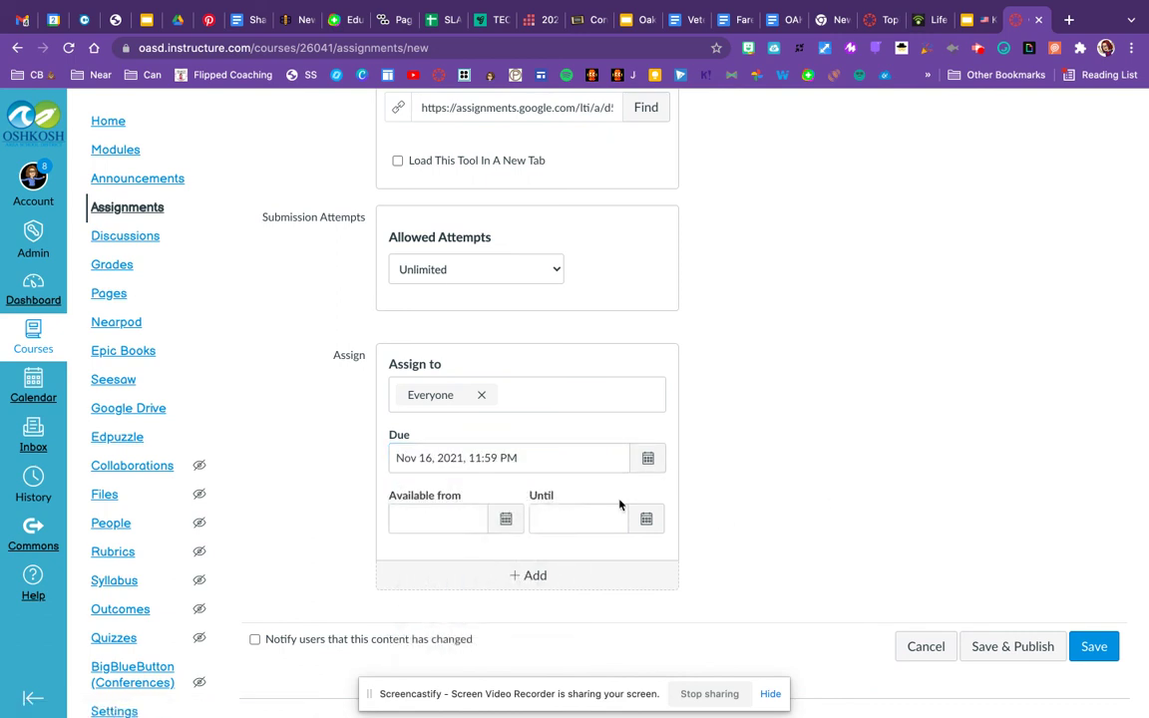
{"action": "left_click", "coordinate": [506, 520]}
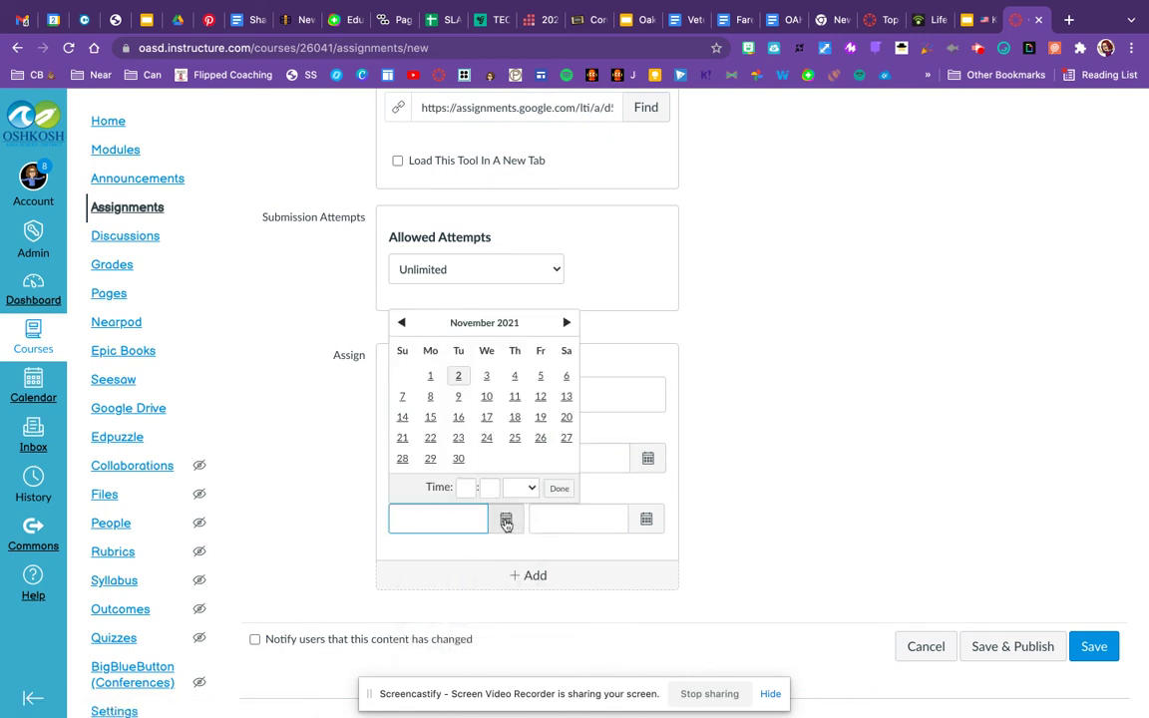
{"action": "left_click", "coordinate": [506, 522]}
{"action": "left_click", "coordinate": [506, 522]}
{"action": "double_click", "coordinate": [507, 523]}
{"action": "left_click", "coordinate": [755, 545]}
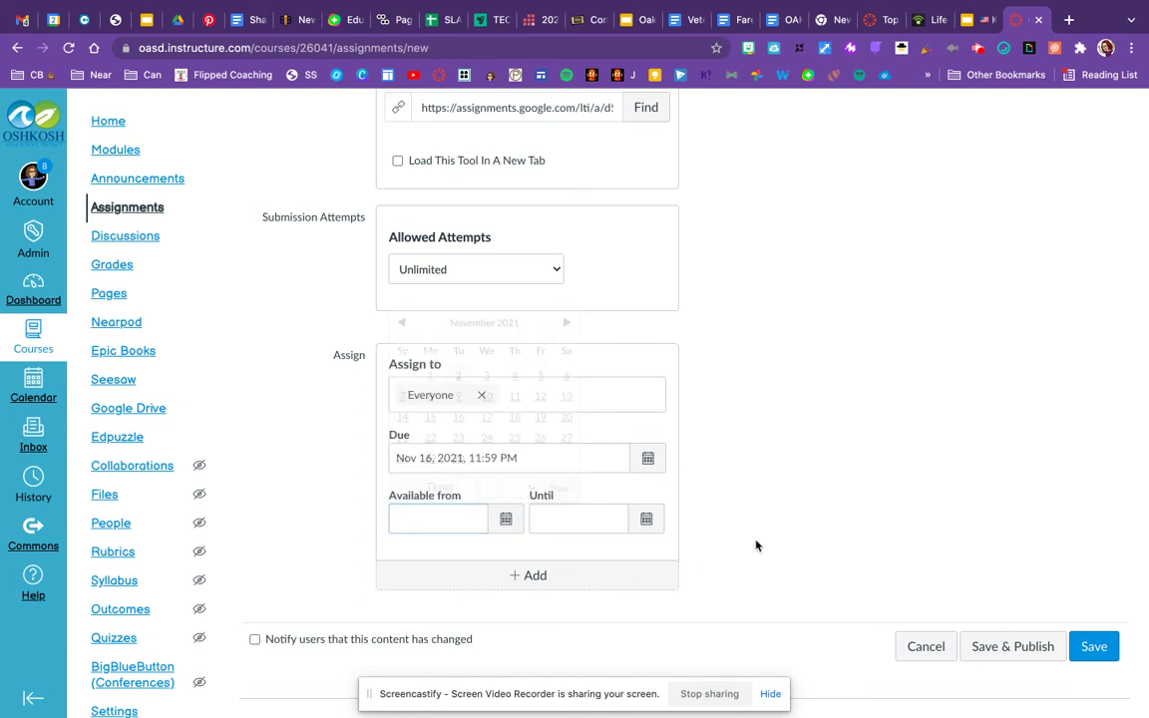
Step: Set the assignment's Until date to Nov 16, 2021, and save and publish the assignment
{"action": "left_click", "coordinate": [651, 527]}
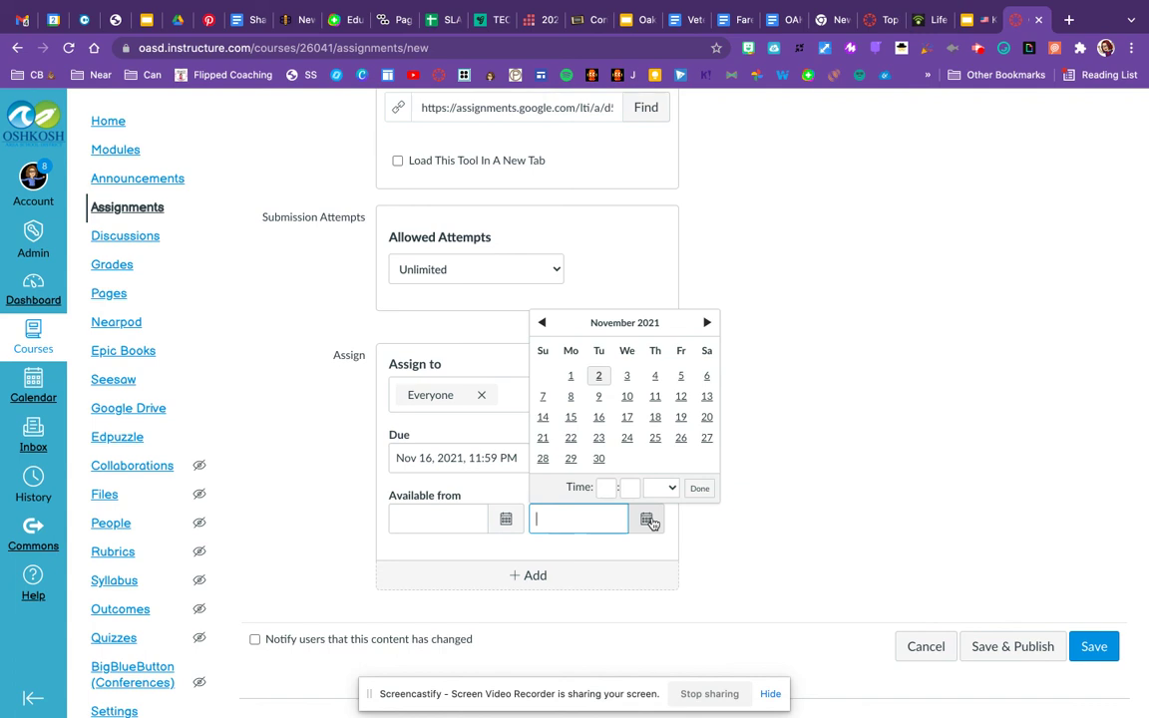
{"action": "left_click", "coordinate": [598, 417]}
{"action": "left_click", "coordinate": [799, 548]}
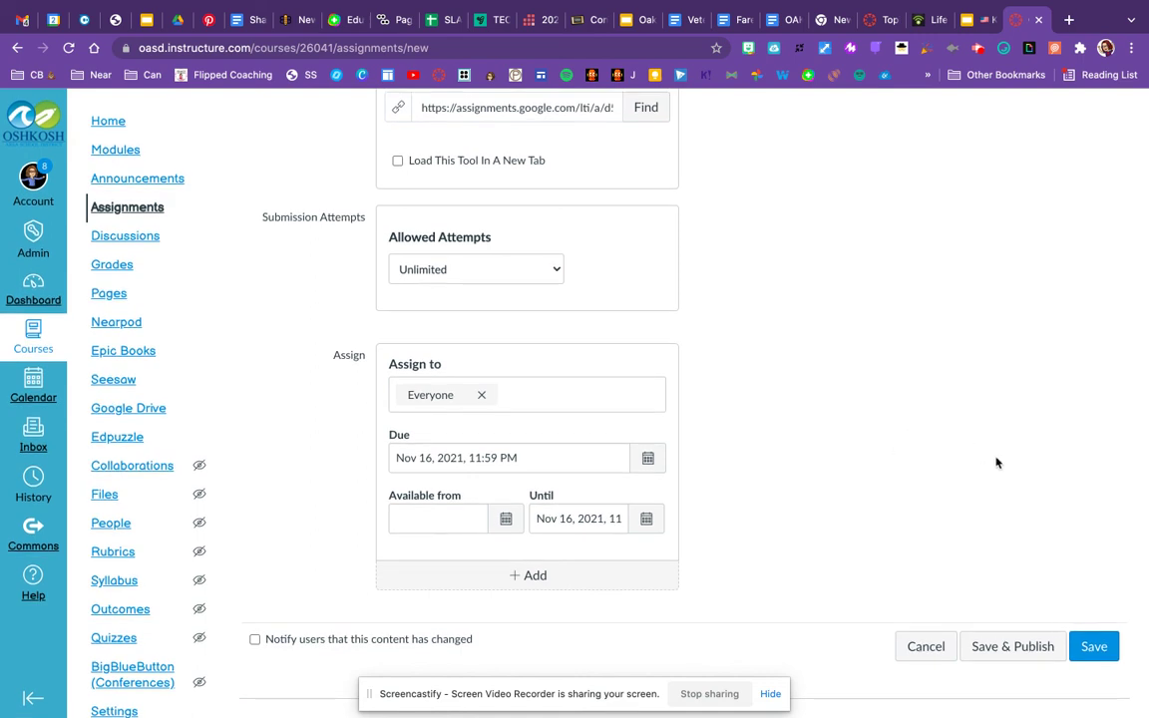
{"action": "left_click", "coordinate": [995, 647]}
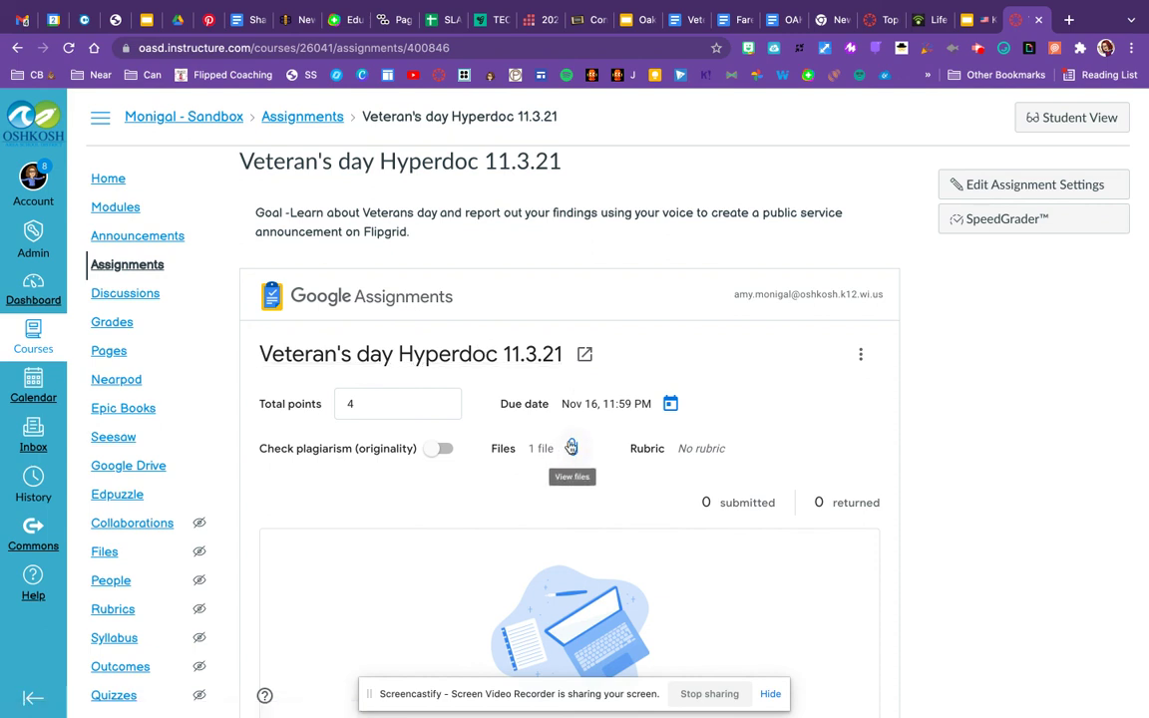
{"action": "scroll", "coordinate": [633, 485], "scroll_direction": "down", "scroll_amount": 1}
{"action": "scroll", "coordinate": [633, 485], "scroll_direction": "down", "scroll_amount": 1}
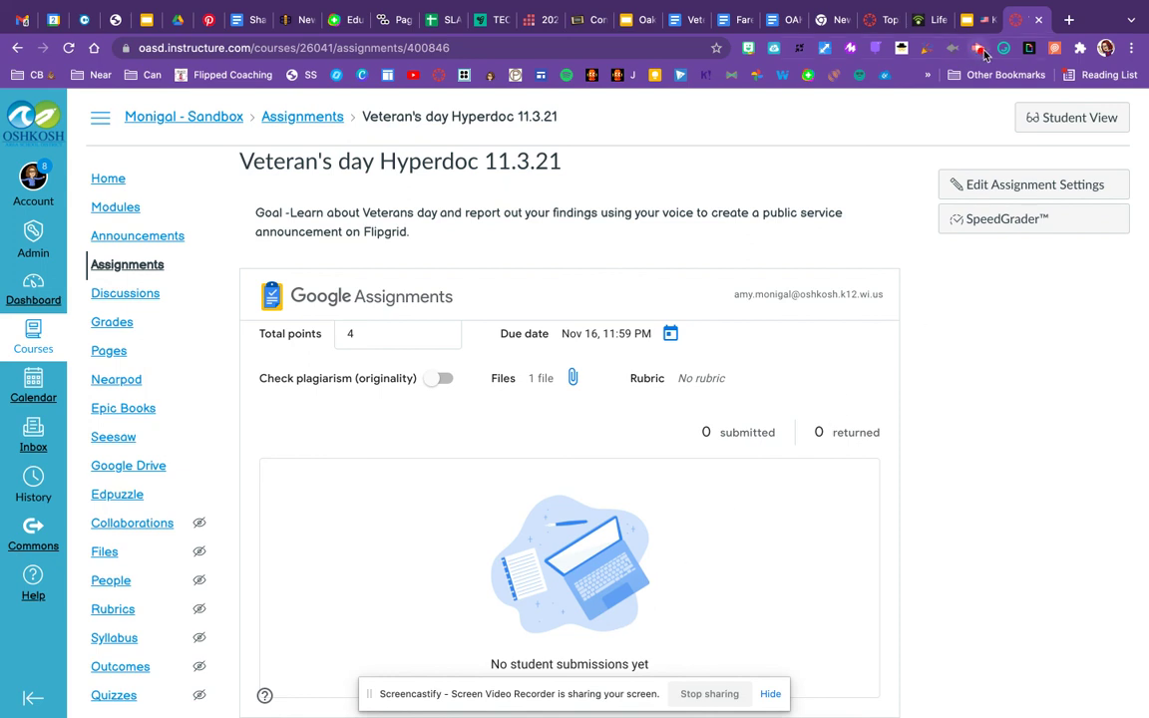
{"action": "left_click", "coordinate": [979, 50]}
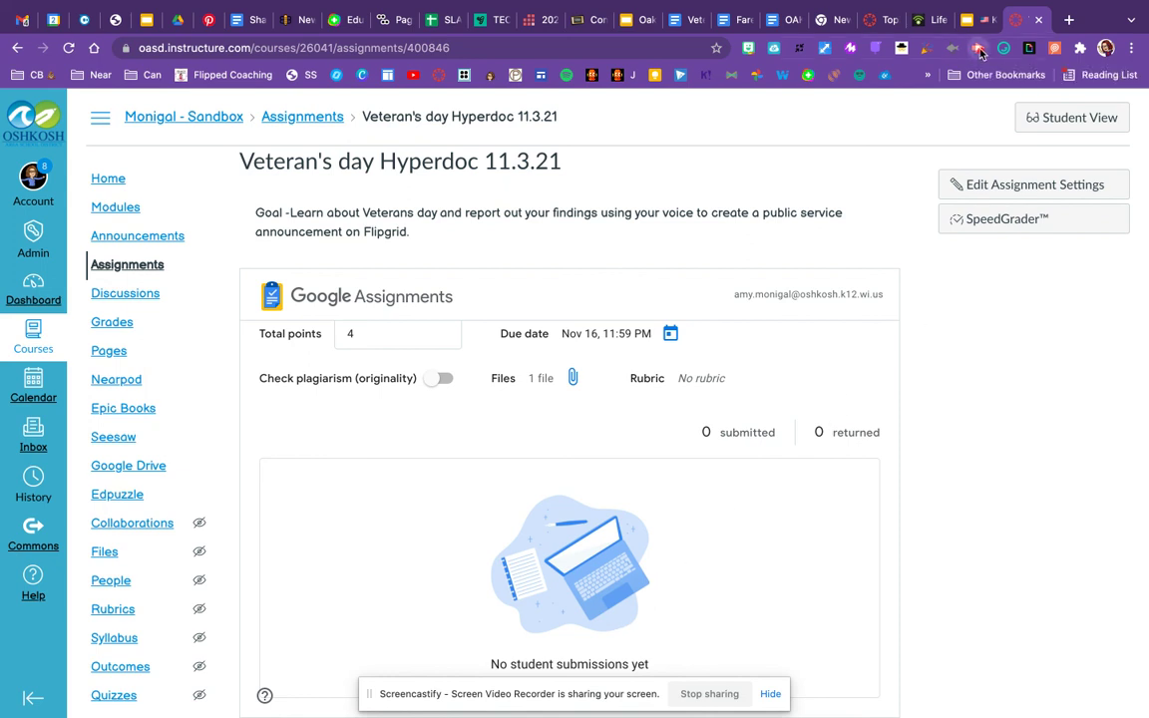